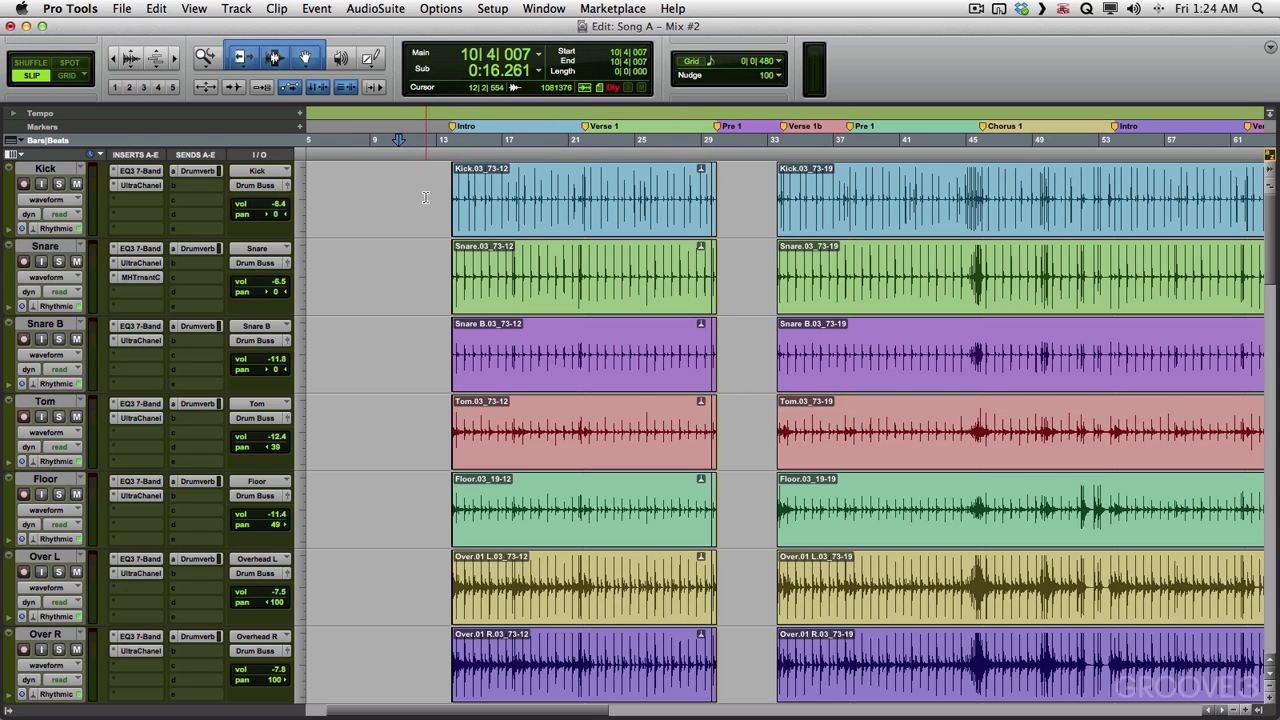
Create a marker named "Start" at about 10|1|661, in the empty space before the Intro
left_click(389, 196)
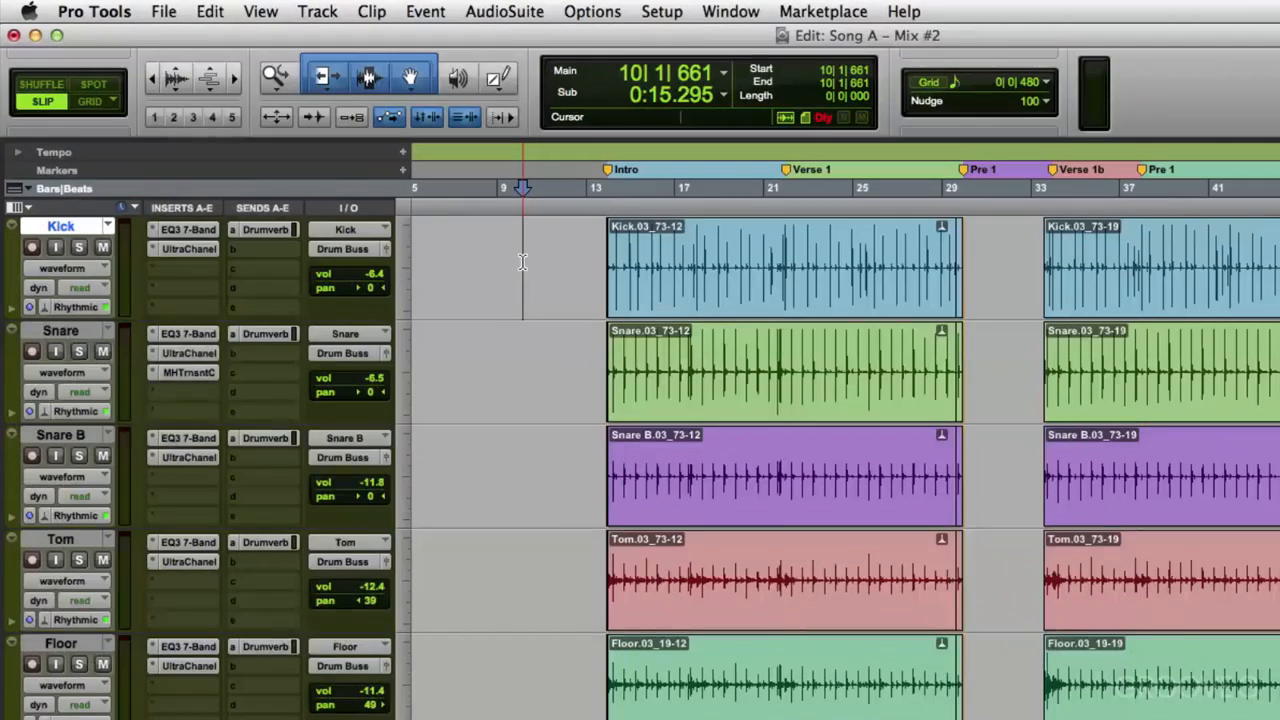
key("KP_Enter")
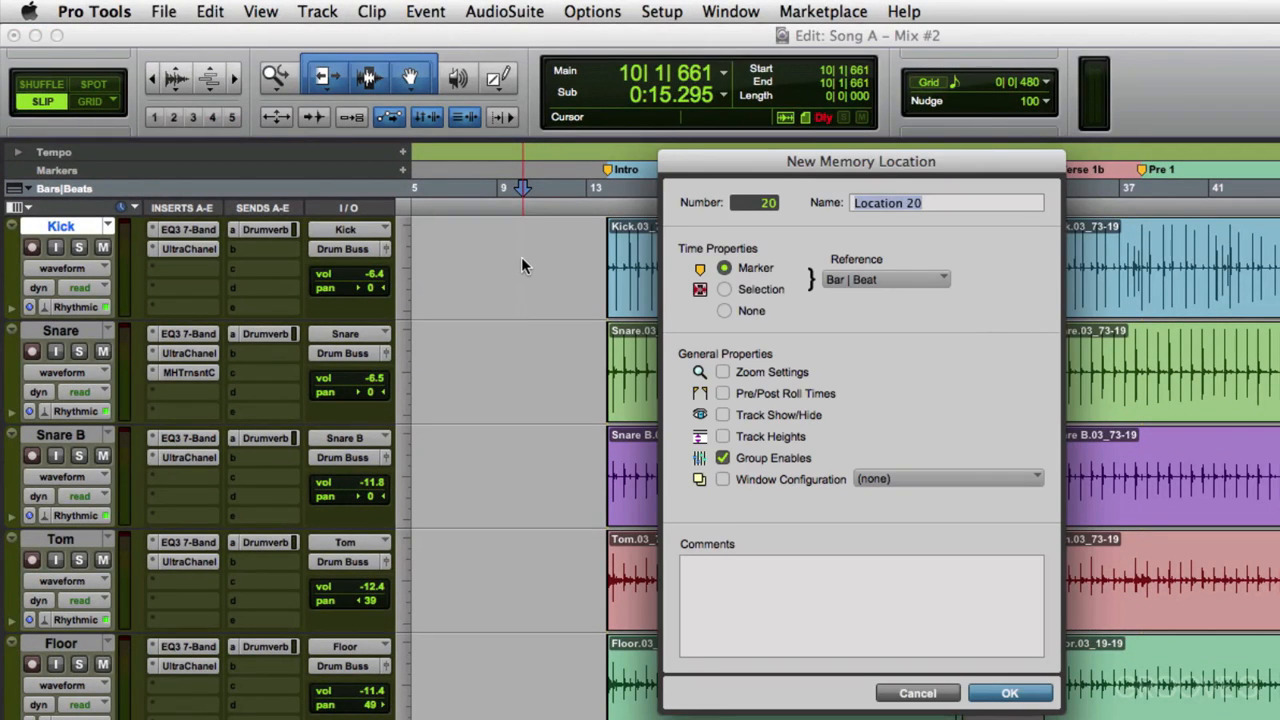
type("Start")
key("Return")
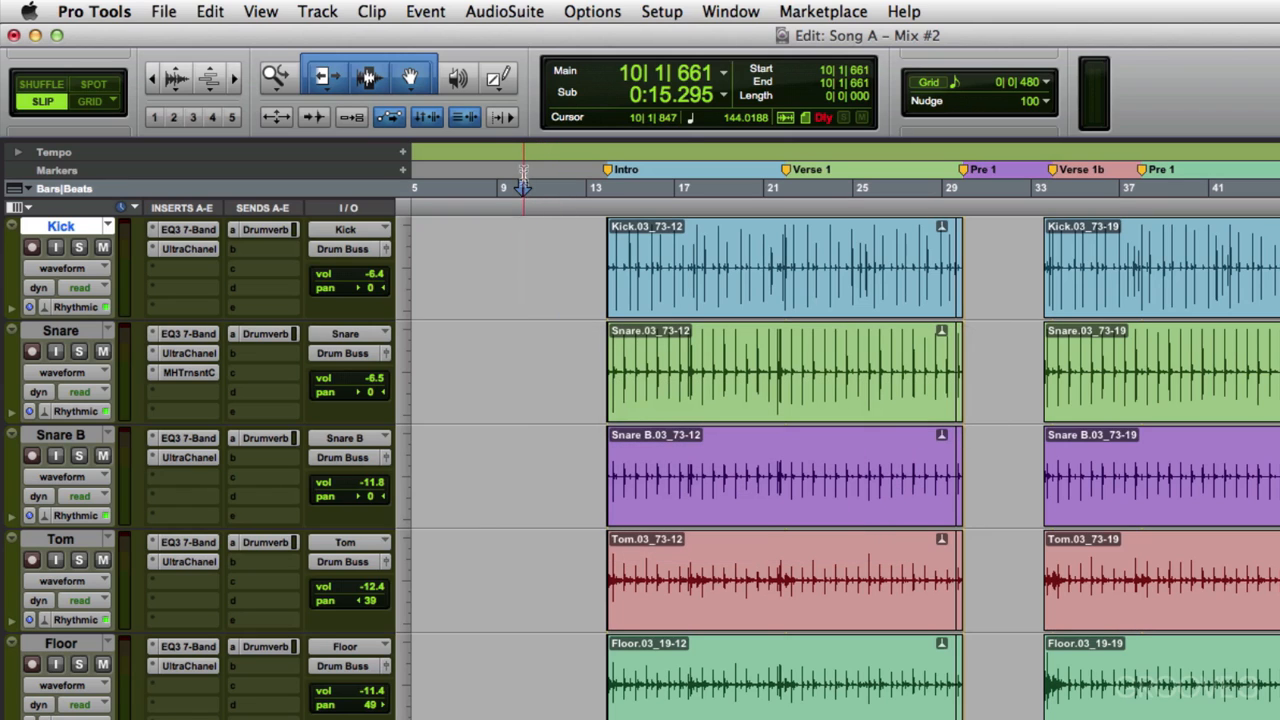
Show the Memory Locations window and delete the Start marker from its list
left_click(716, 16)
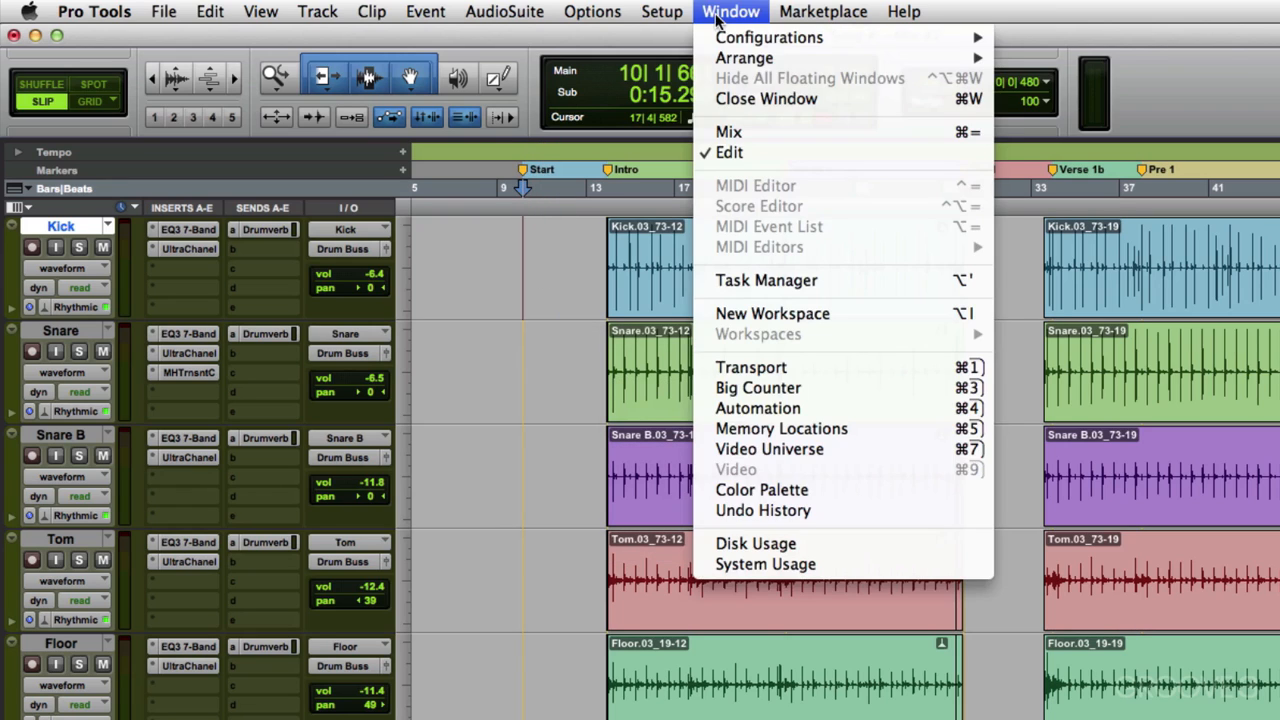
left_click(697, 428)
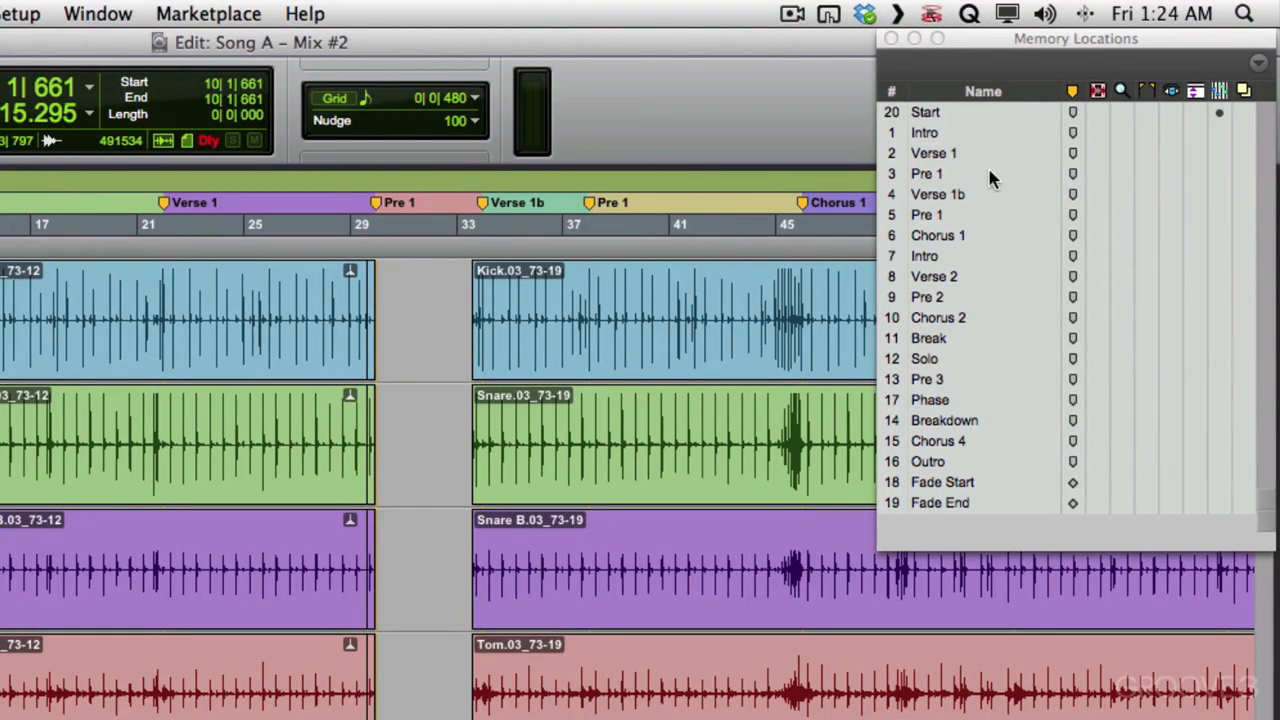
left_click(931, 114, "alt")
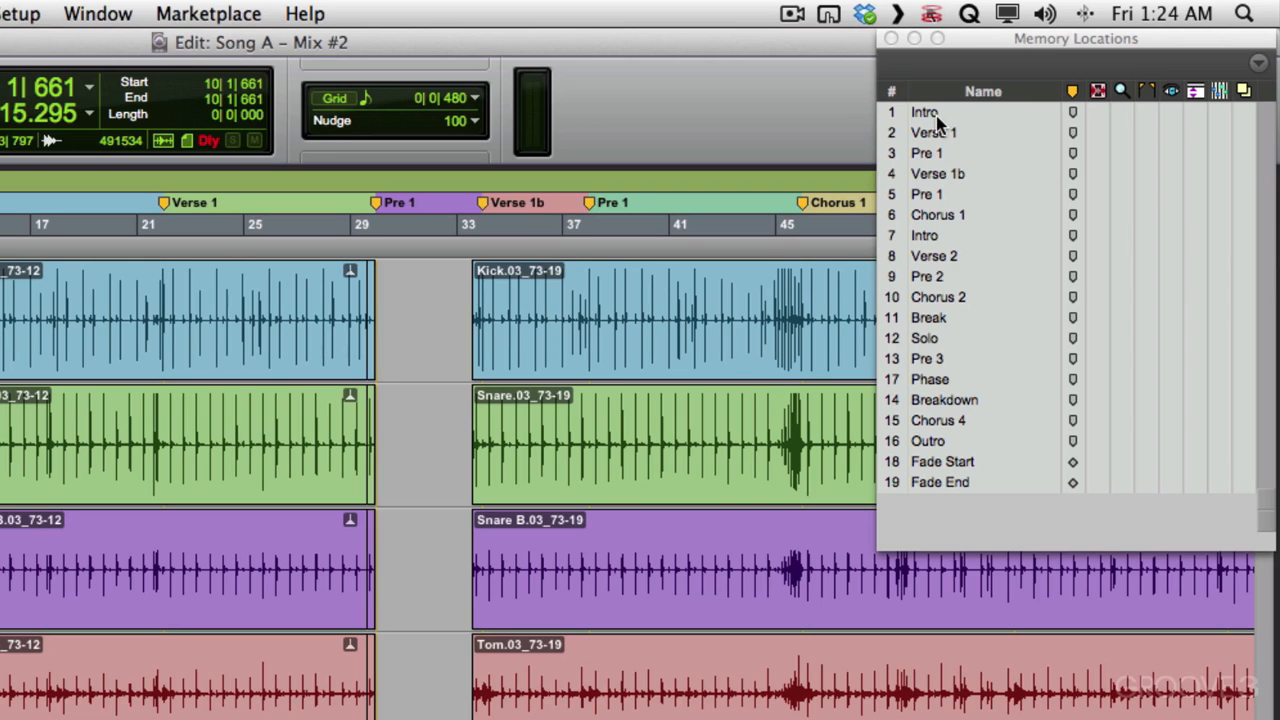
Recall memory locations 1 (Intro), 2 (Verse 1) and 3 (Pre 1) one after another
key("period")
key("1")
key("period")
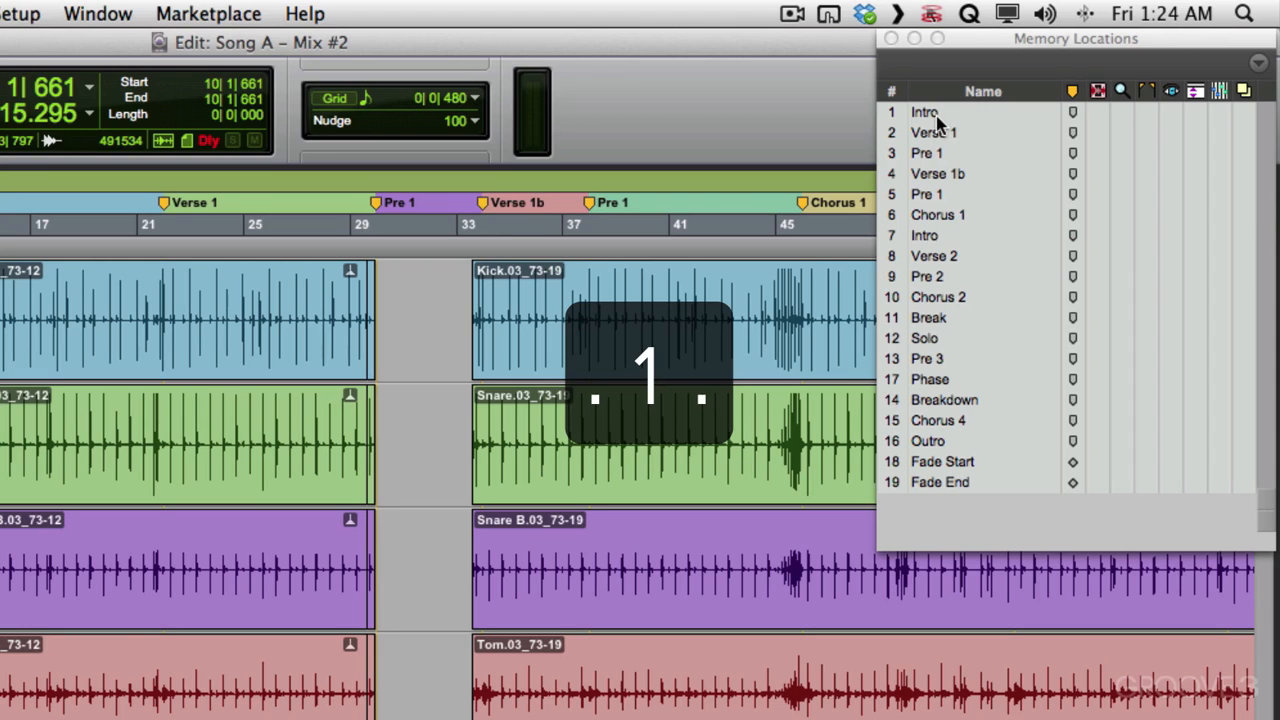
left_click(937, 117)
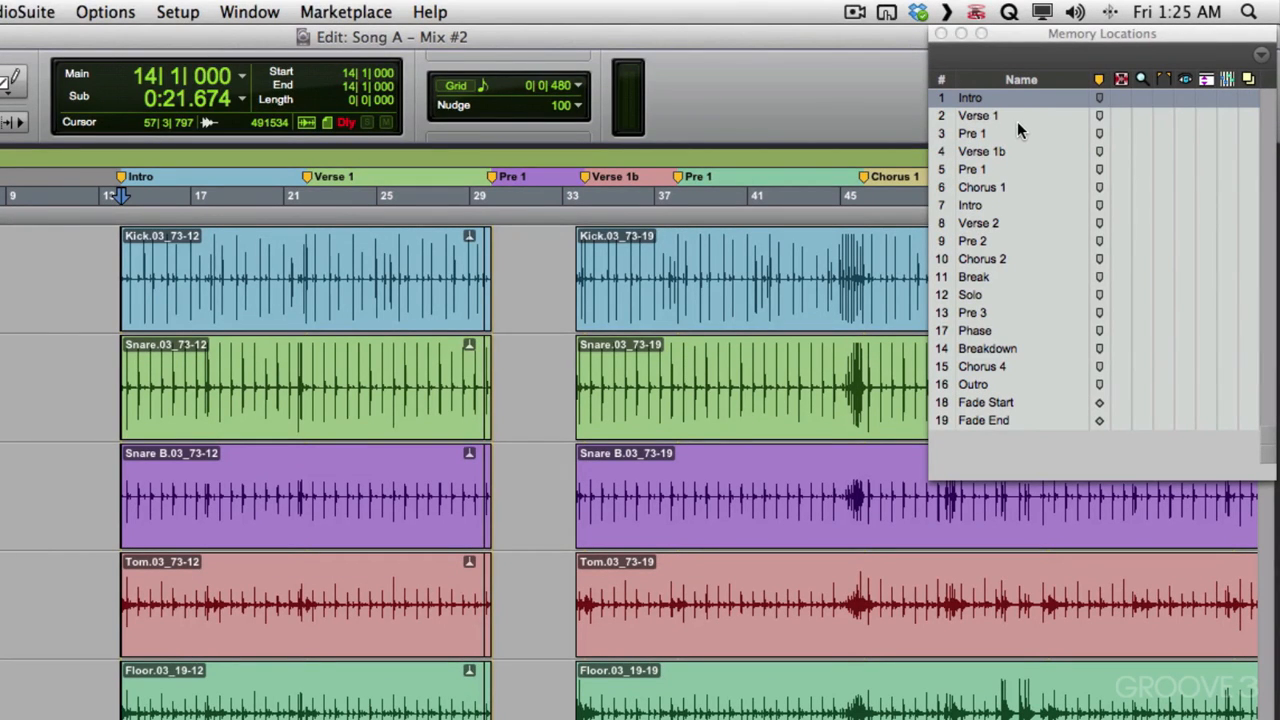
key("KP_Decimal")
key("KP_2")
key("KP_Decimal")
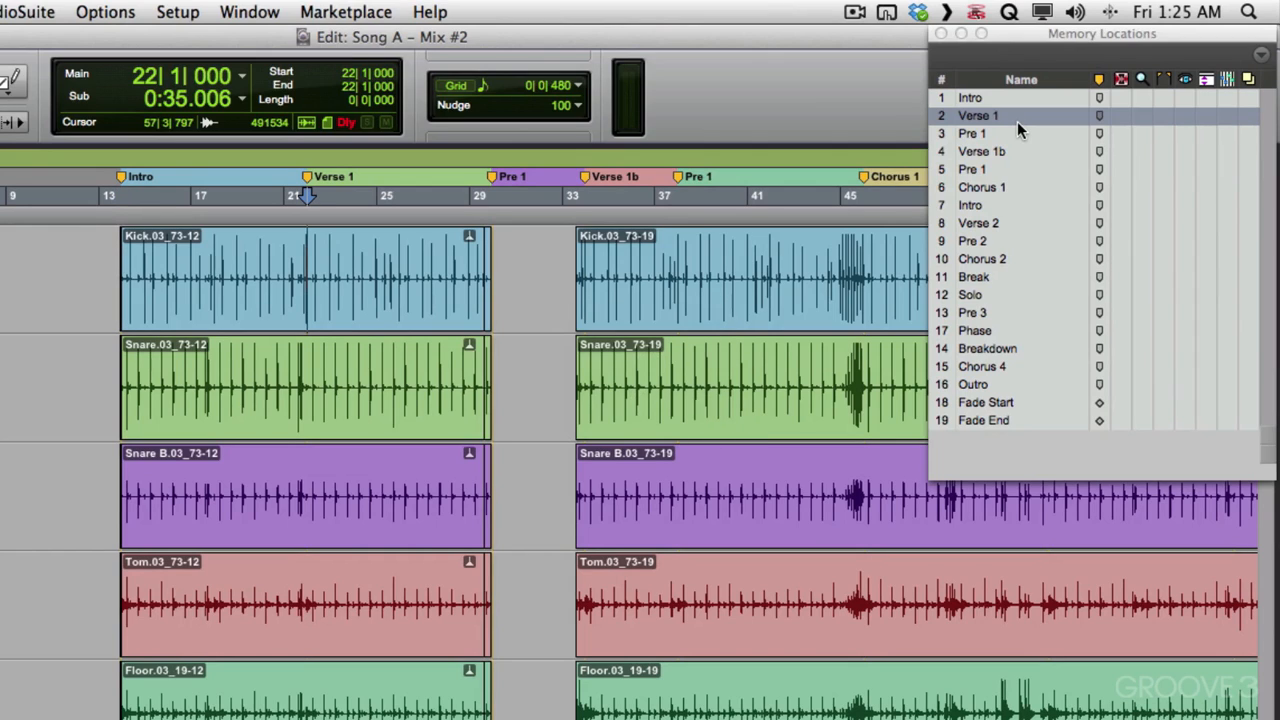
left_click(1017, 124)
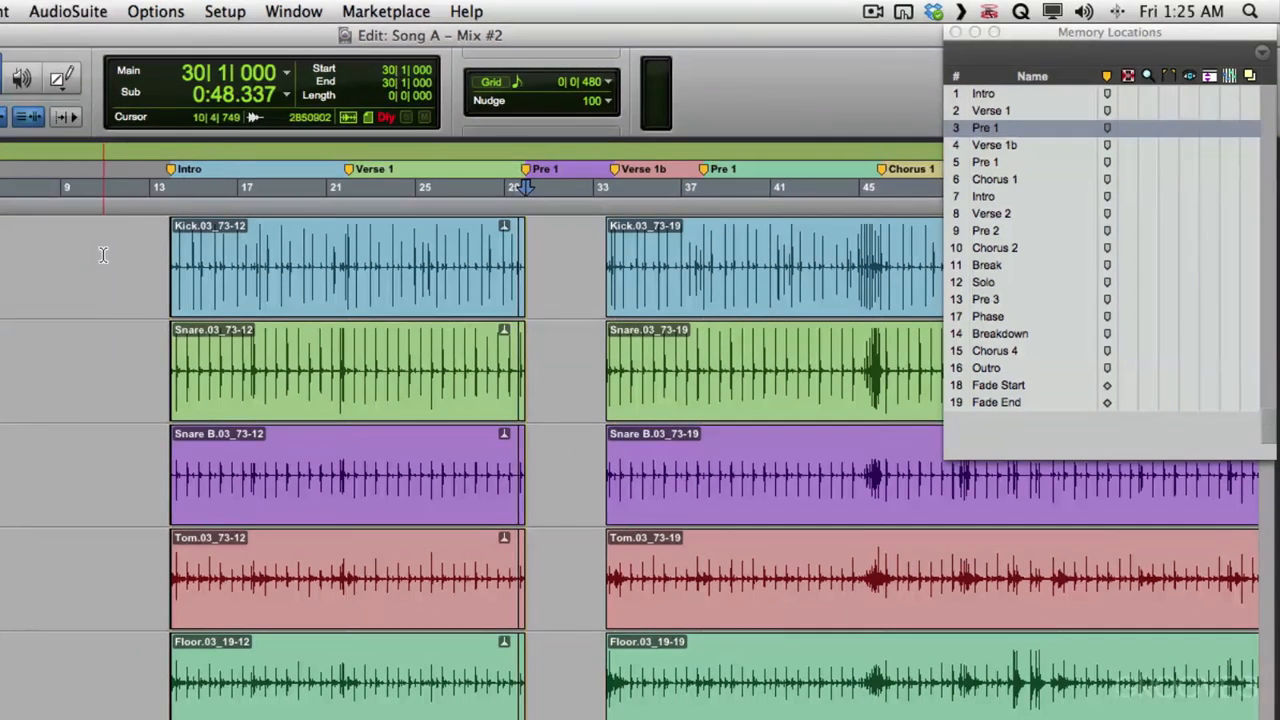
Redefine memory location 1 (Intro) at about 10|4|749, before the first clips, and undo the change
left_click(50, 266)
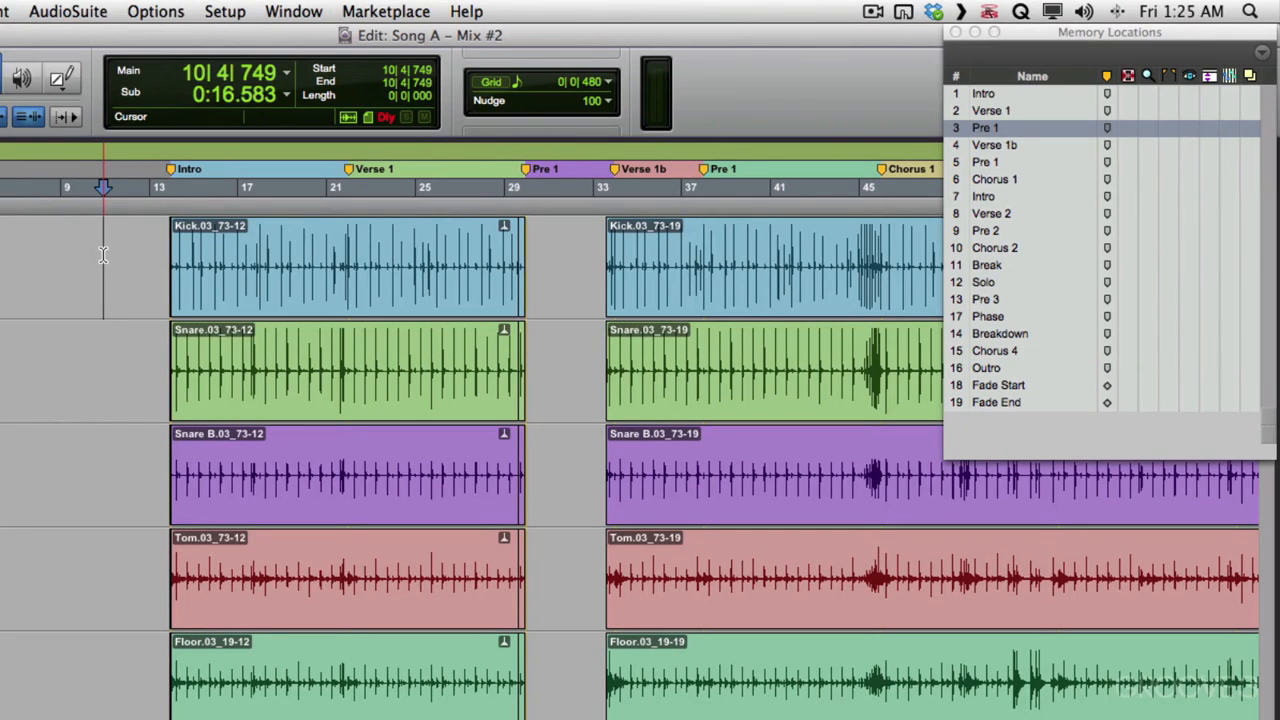
key("KP_Decimal")
key("KP_1")
key("KP_Enter")
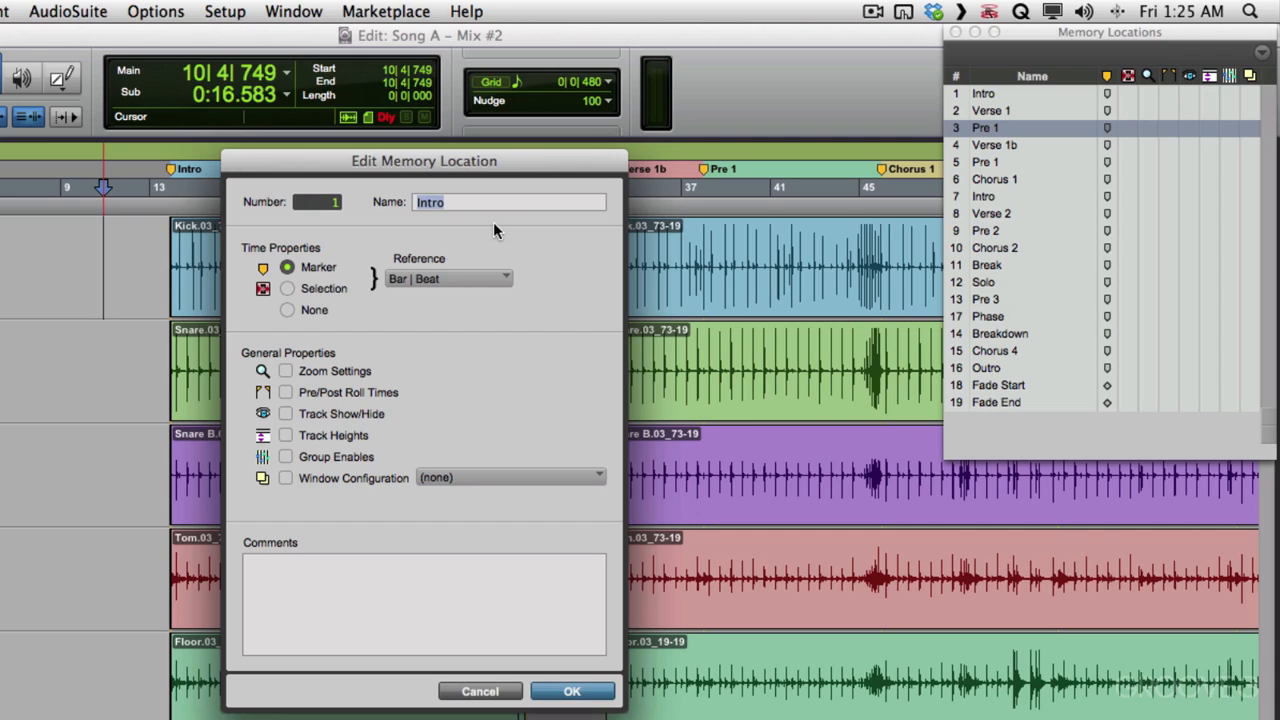
key("Return")
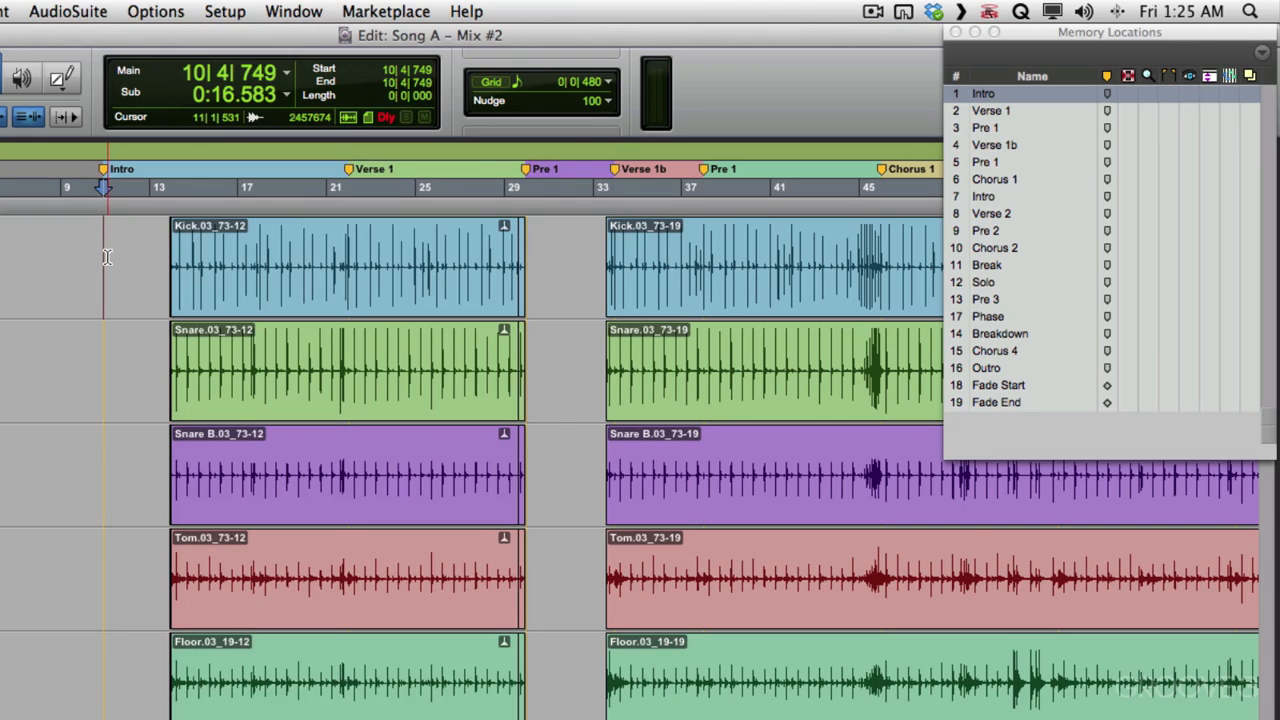
key("super+z")
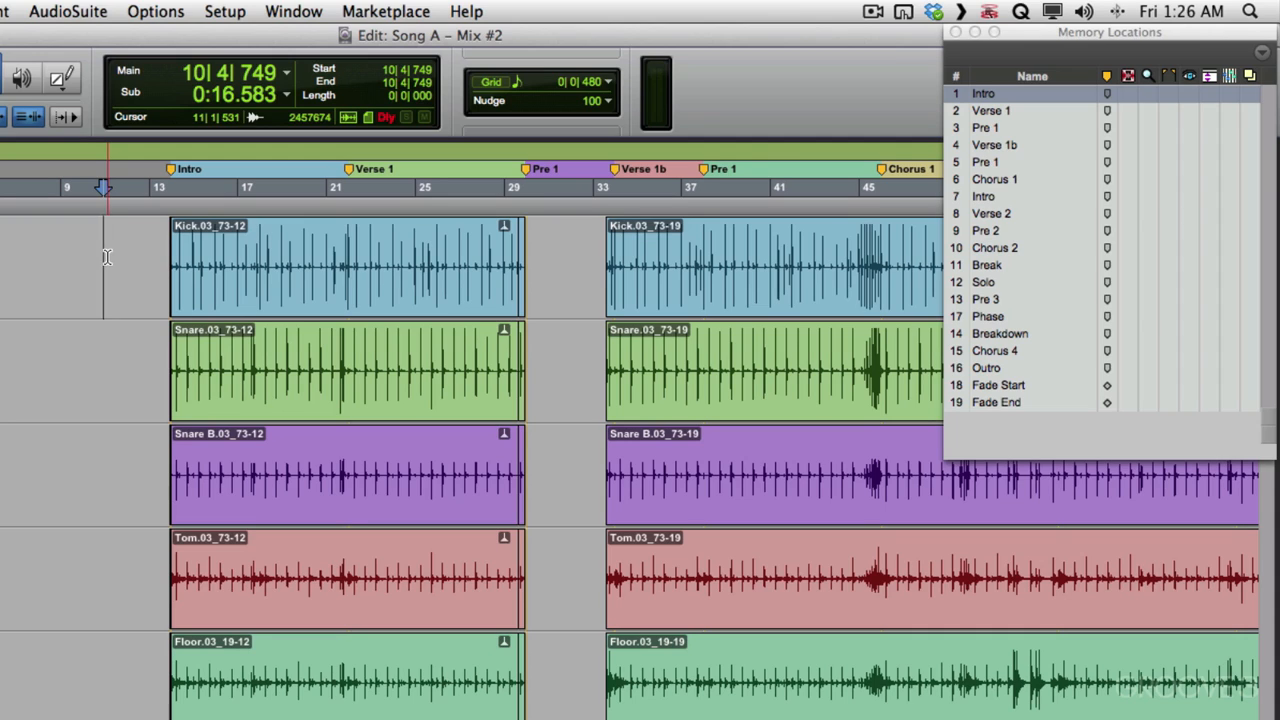
Examine the time and general properties offered for a new memory location without creating one
key("KP_Enter")
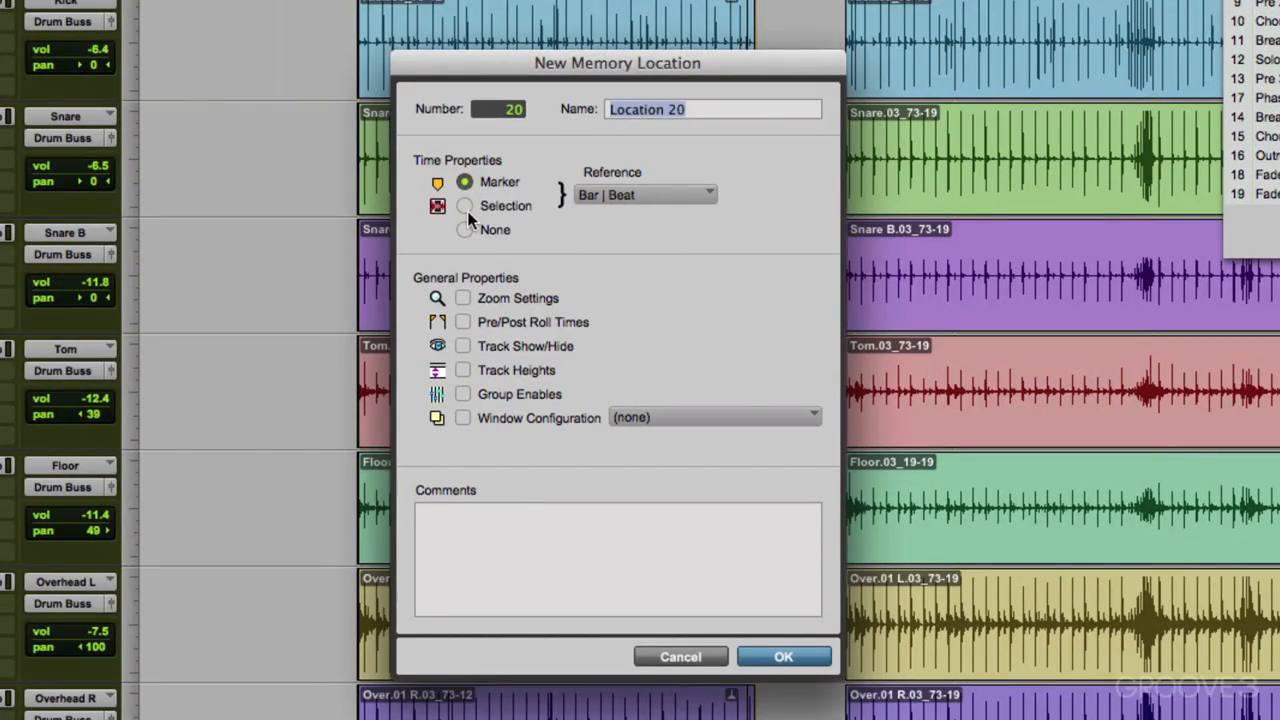
left_click(749, 657)
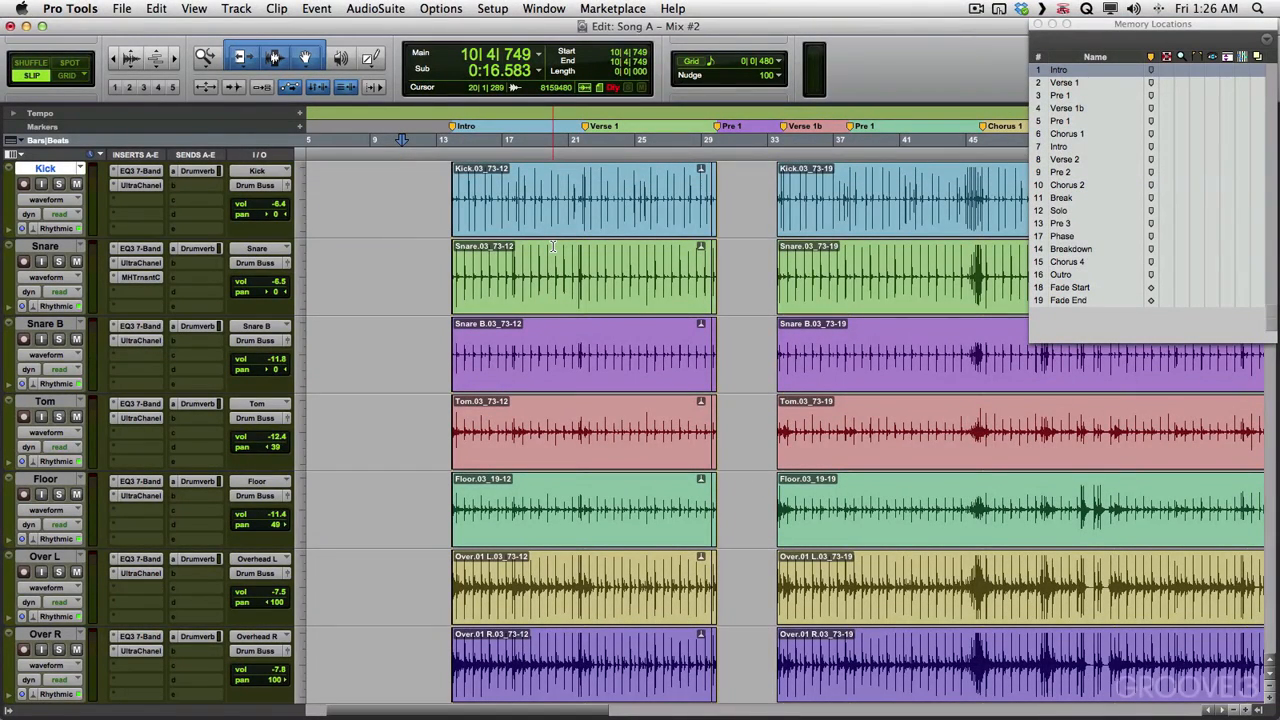
Select a short stretch of the Kick clip in the Intro, from the hit at 14|2|480 to 14|2|505
key("F5")
left_click_drag(725, 185, 386, 197)
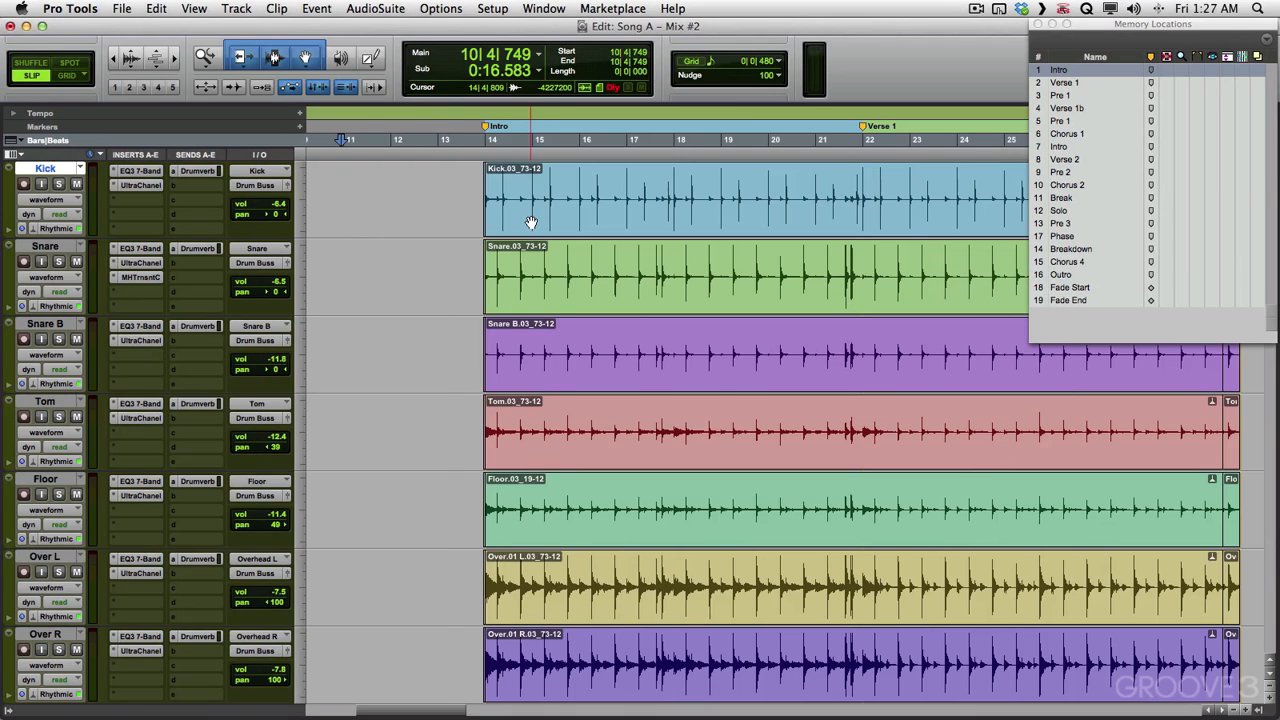
key("F5")
left_click_drag(533, 208, 450, 200)
key("F5")
left_click_drag(740, 188, 955, 190)
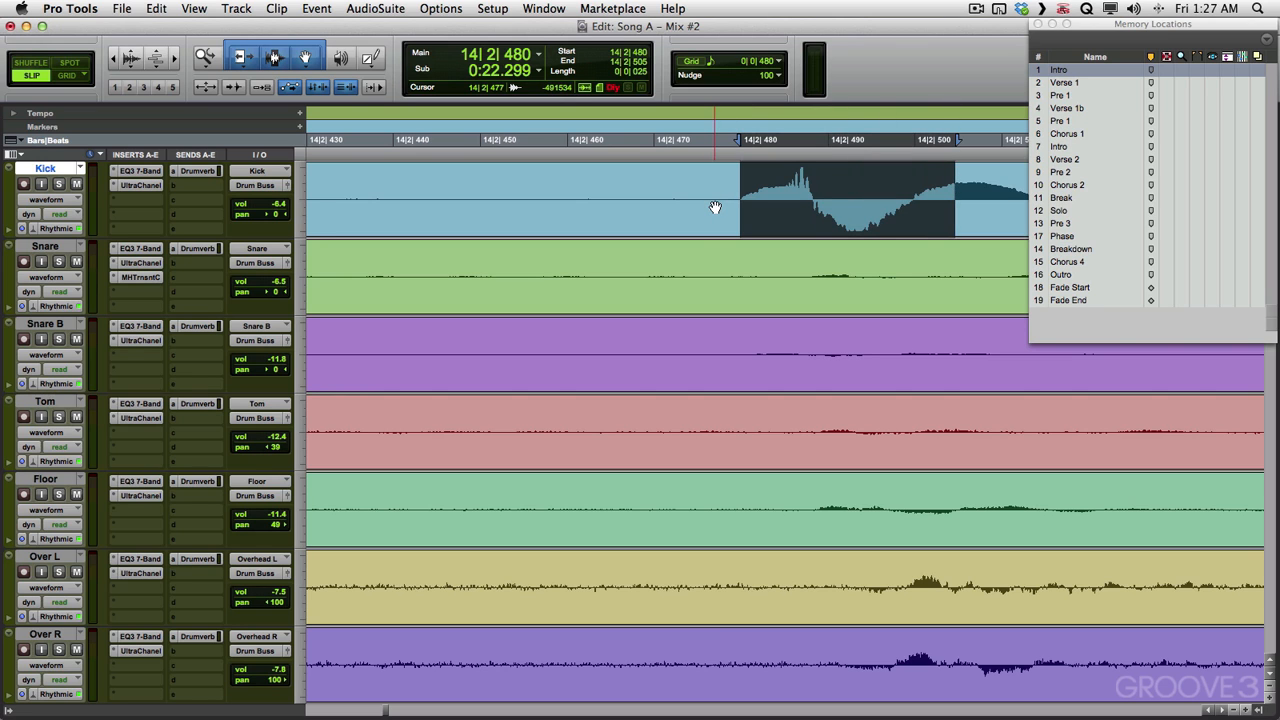
key("1")
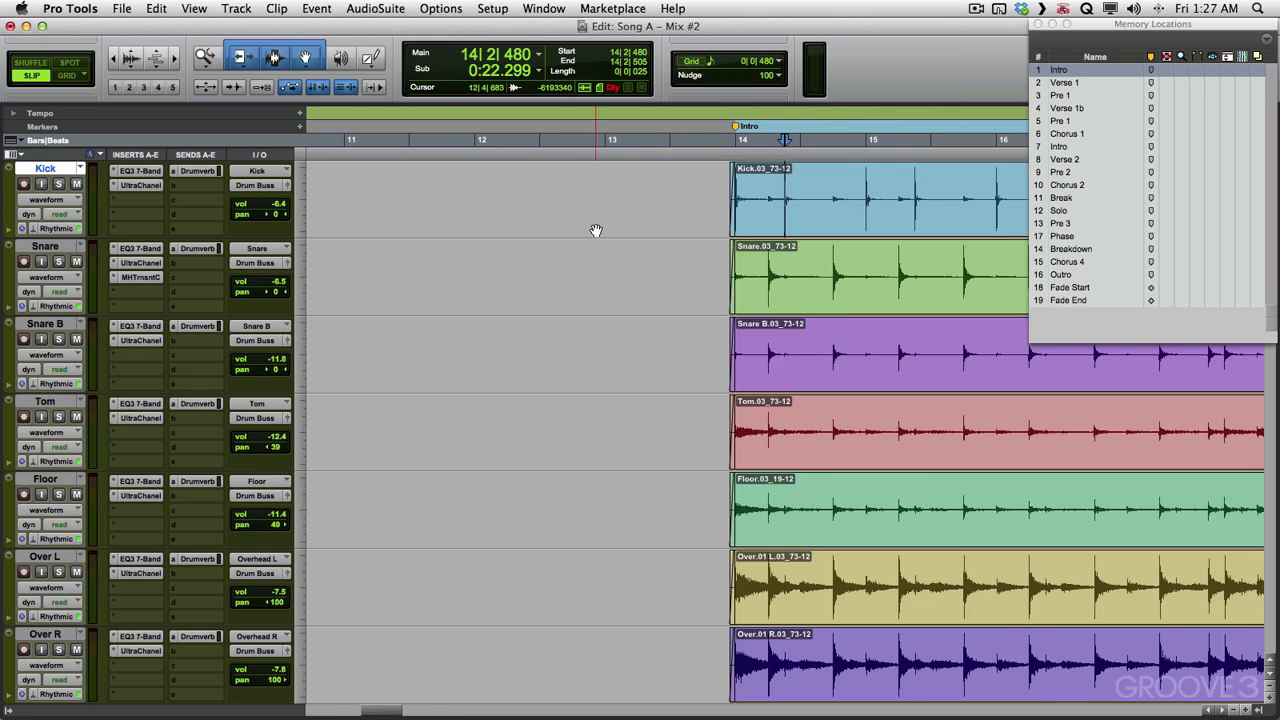
Extend the Kick selection to the start of Verse 1 at 22|1|000
scroll(596, 231, "right", 10)
key("F5")
left_click_drag(754, 198, 725, 215)
key("F5")
left_click_drag(909, 185, 804, 232)
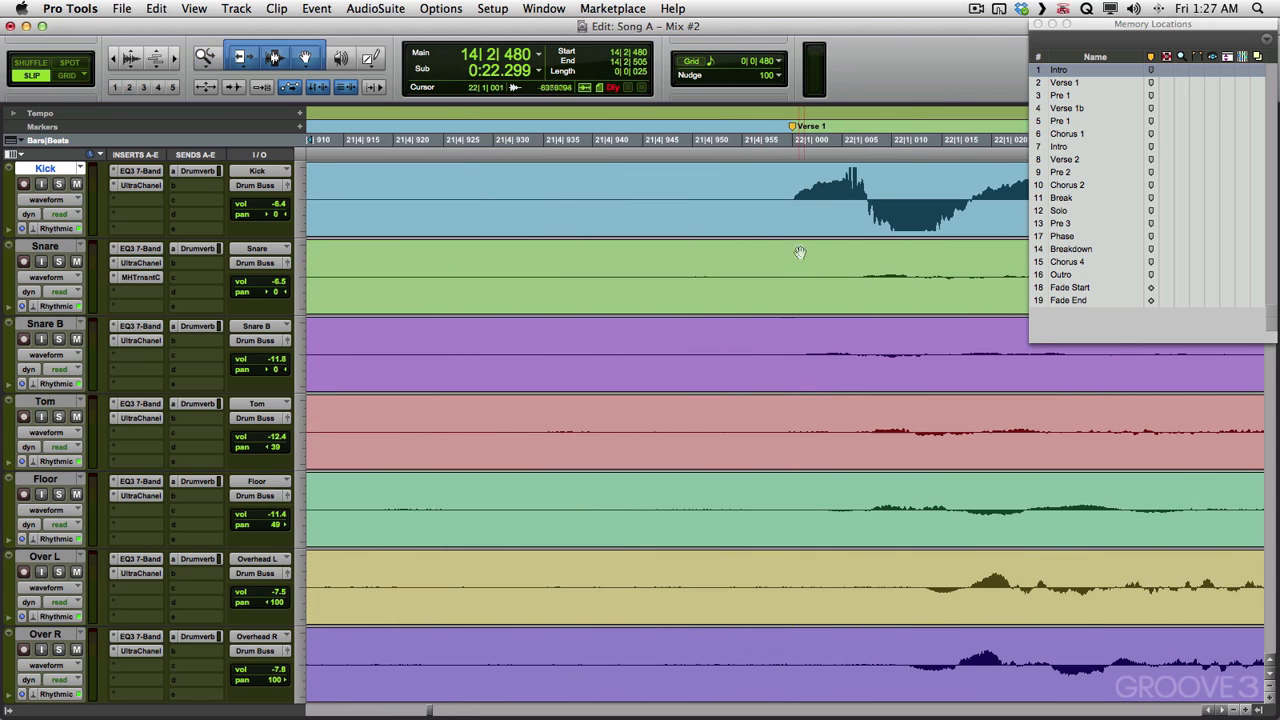
left_click(787, 190, "shift")
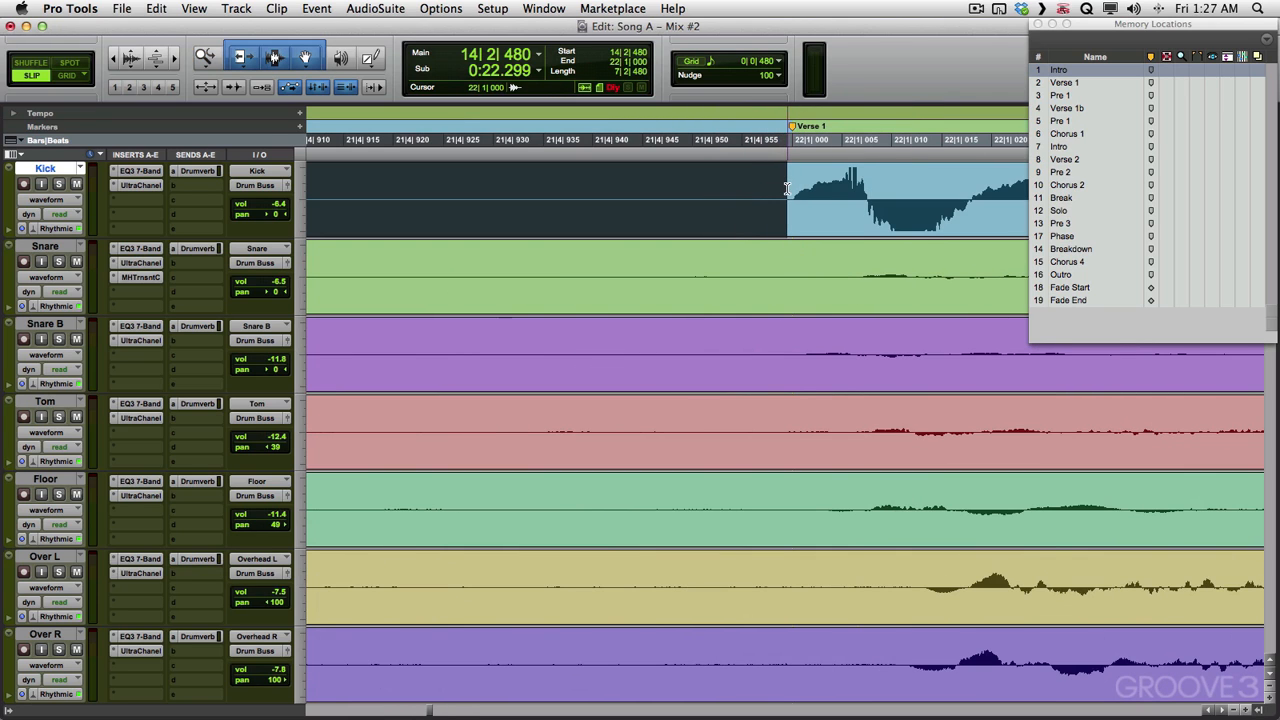
key("1")
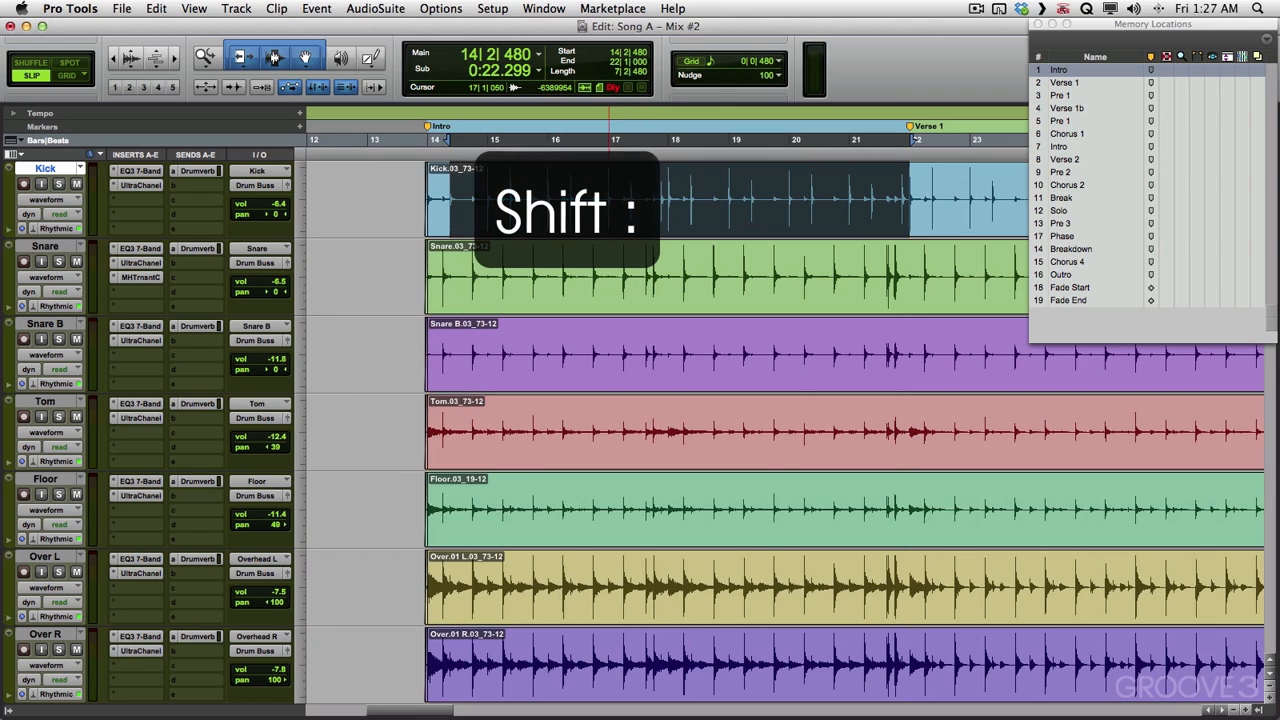
Extend the selection downward from the Kick across all drum tracks through Room R
key("shift+semicolon")
key("shift+semicolon")
key("shift+semicolon")
key("shift+semicolon")
key("shift+semicolon")
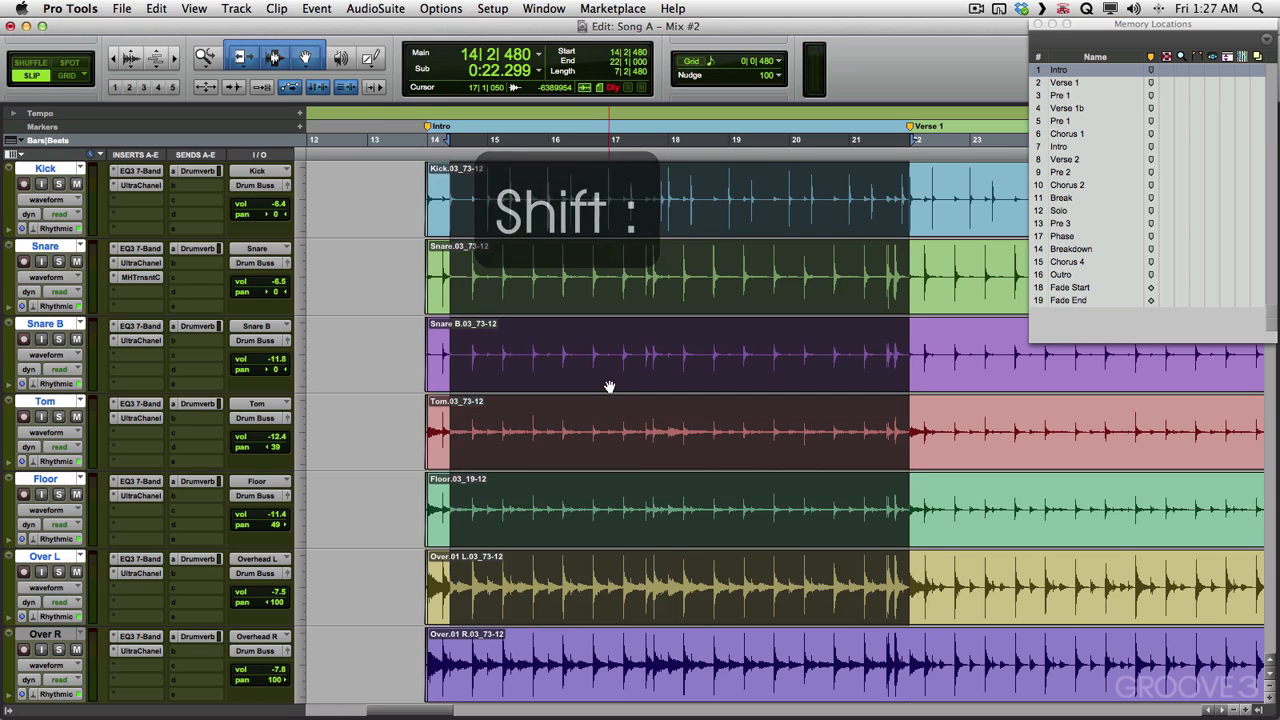
scroll(640, 474, "down", 2)
scroll(640, 474, "down", 1)
key("shift+semicolon")
key("shift+semicolon")
key("shift+semicolon")
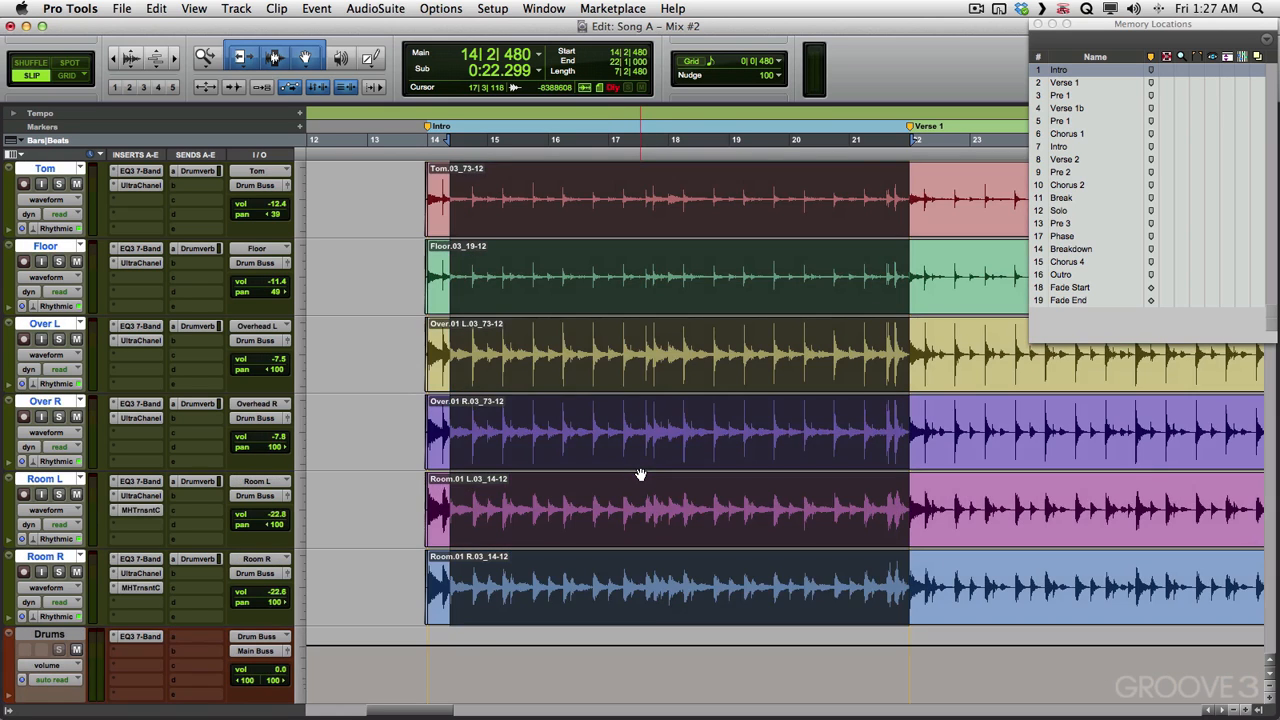
scroll(640, 474, "up", 3)
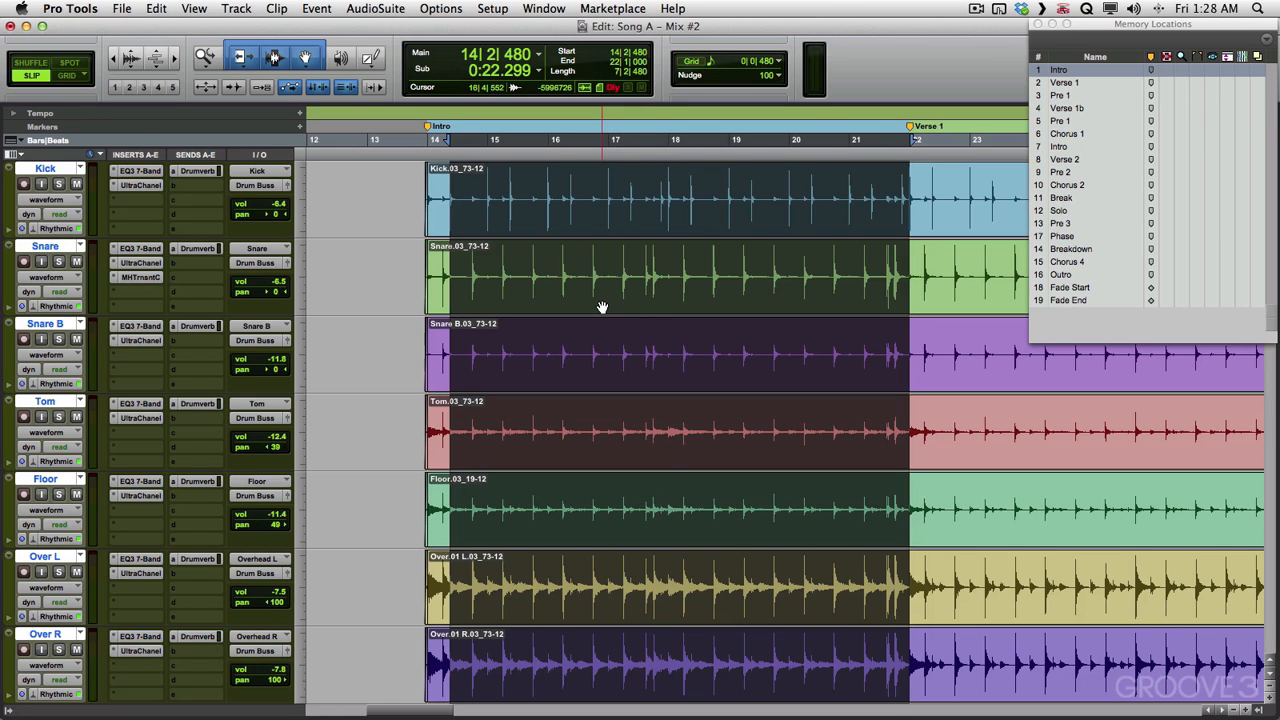
Store the drum selection as a Selection memory location named "Drums 1"
key("KP_Enter")
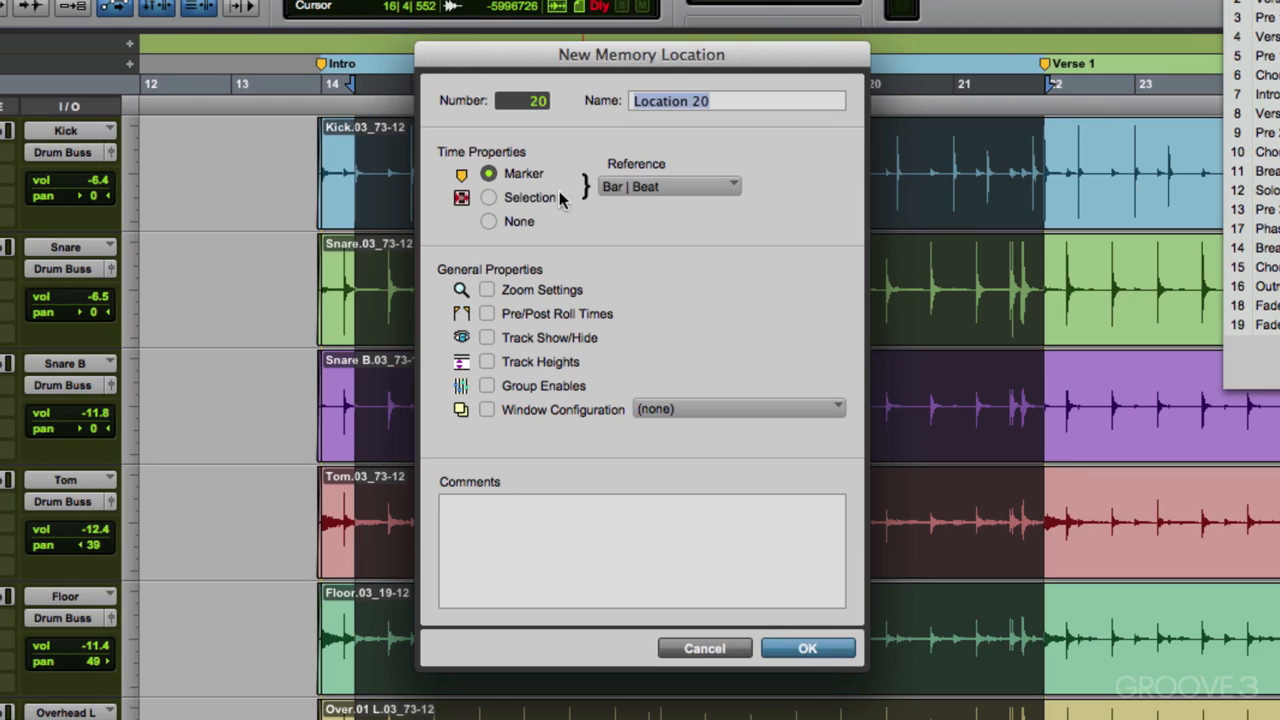
left_click(488, 197)
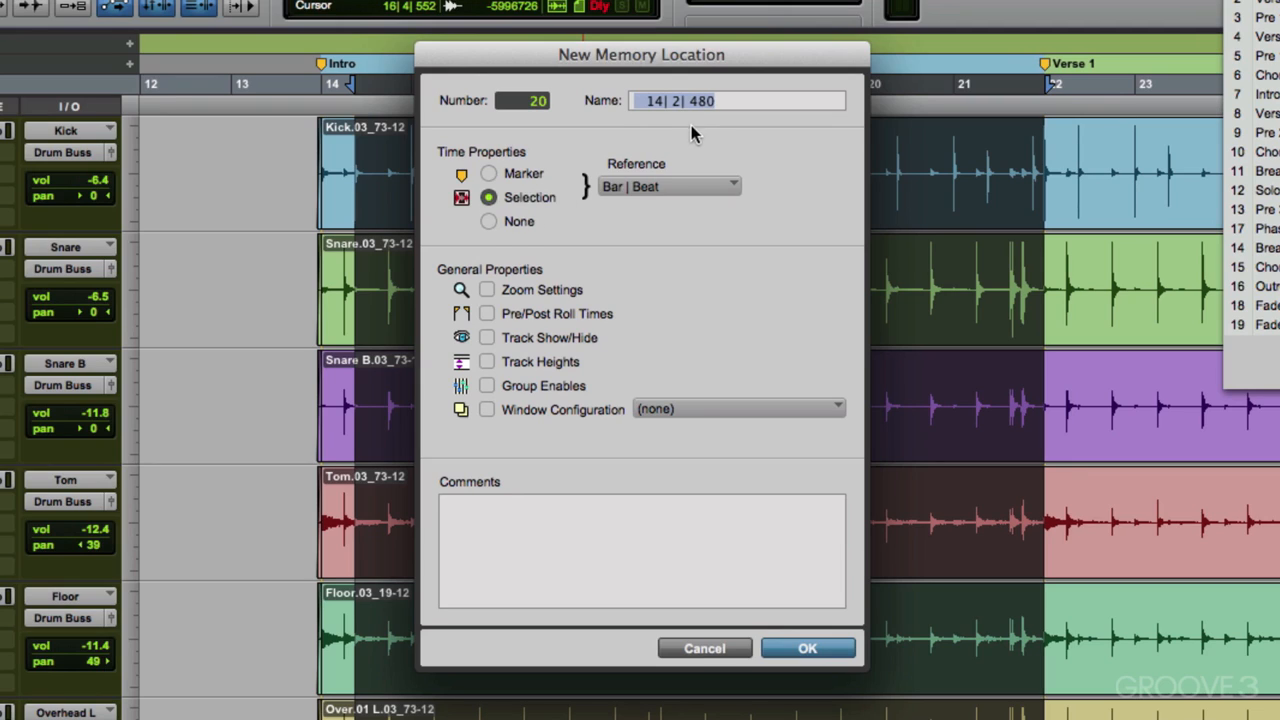
type("Drums 1")
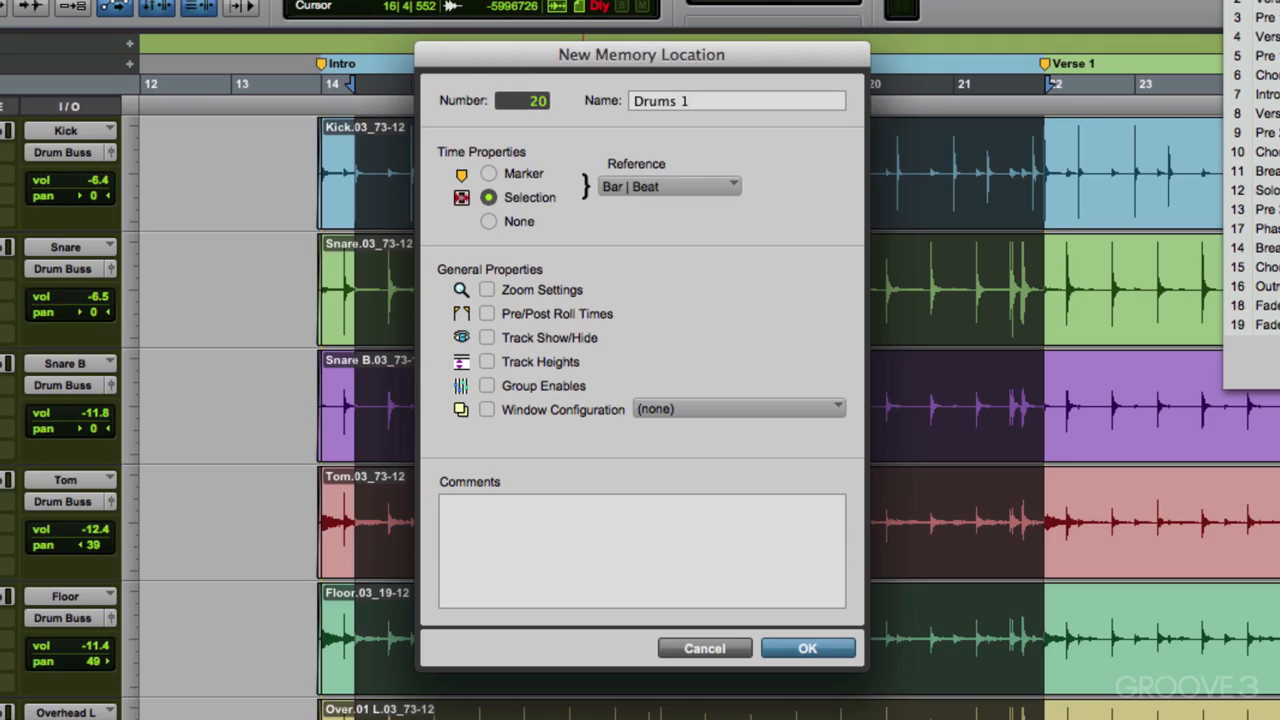
left_click(770, 649)
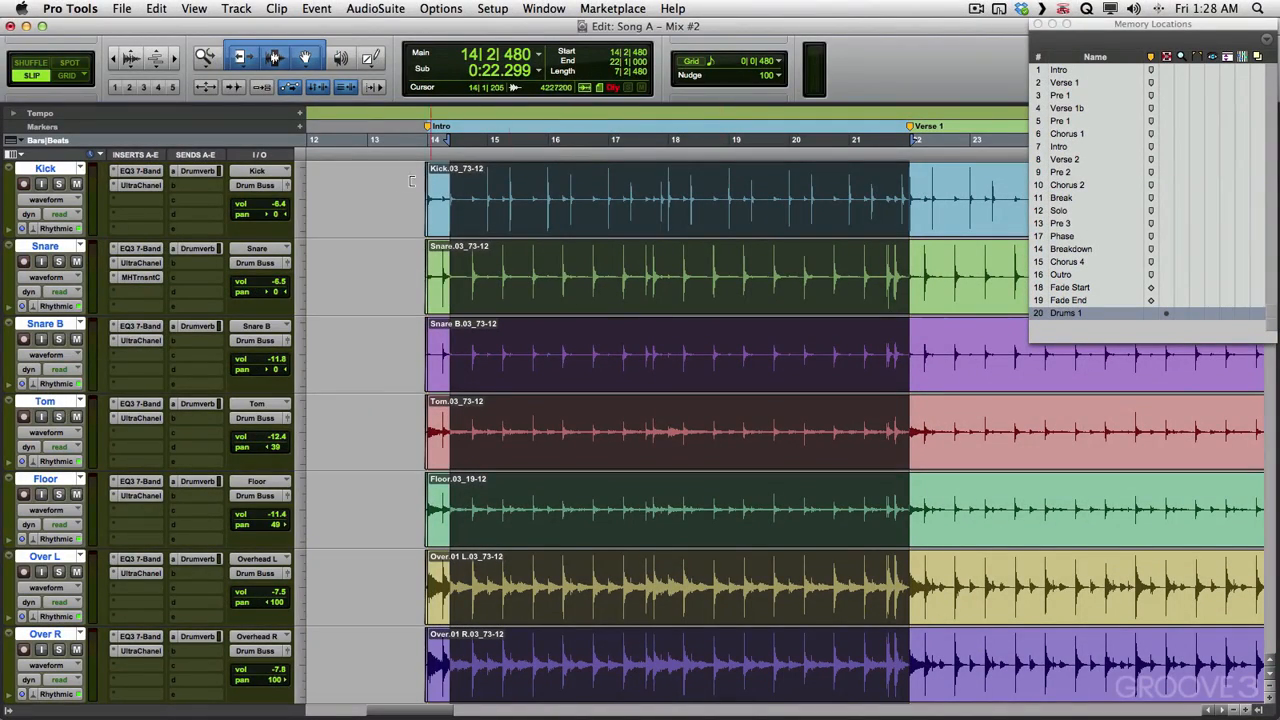
Clear the selection and recall it twice, from the Drums 1 list entry and by memory location number 20
left_click(362, 183)
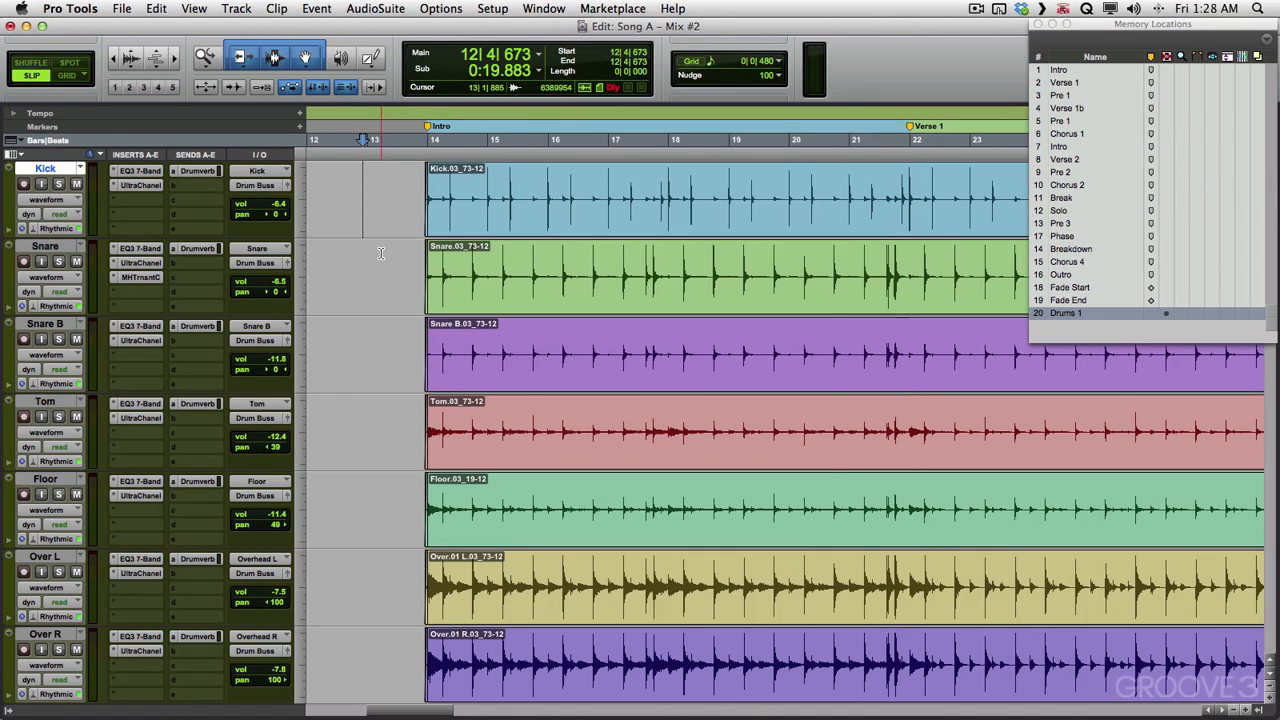
left_click(1065, 313)
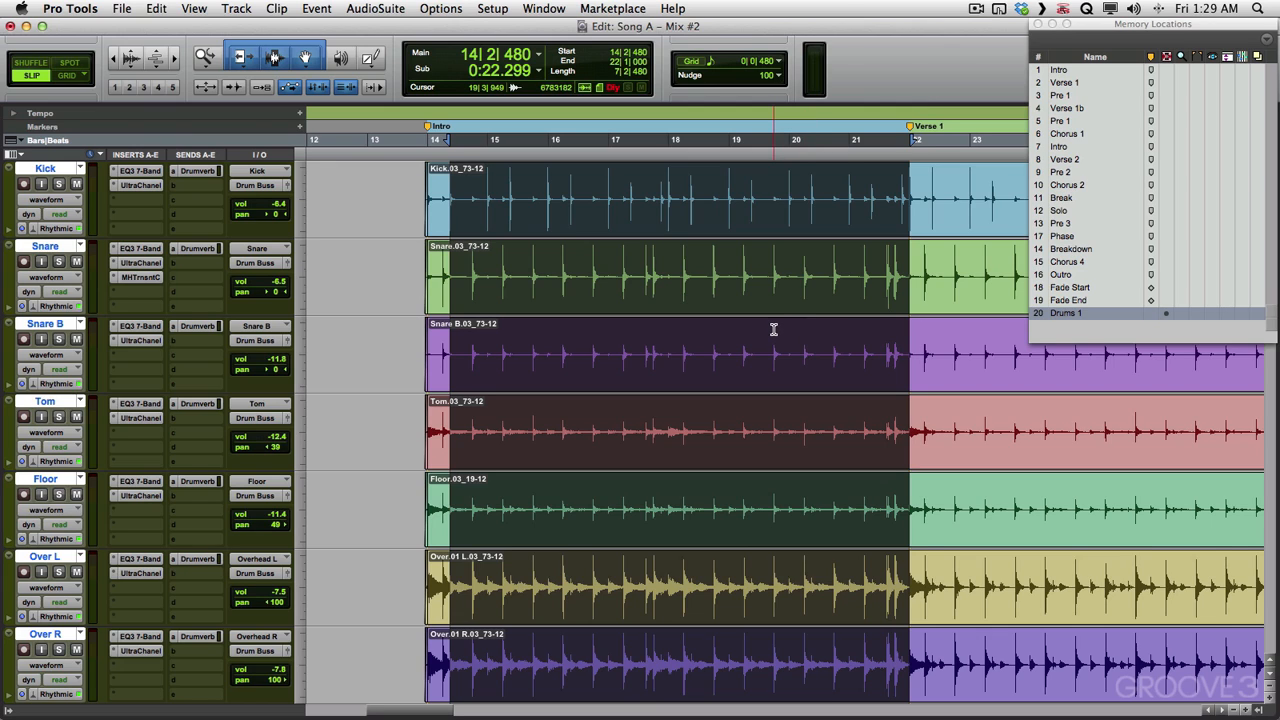
left_click(394, 258)
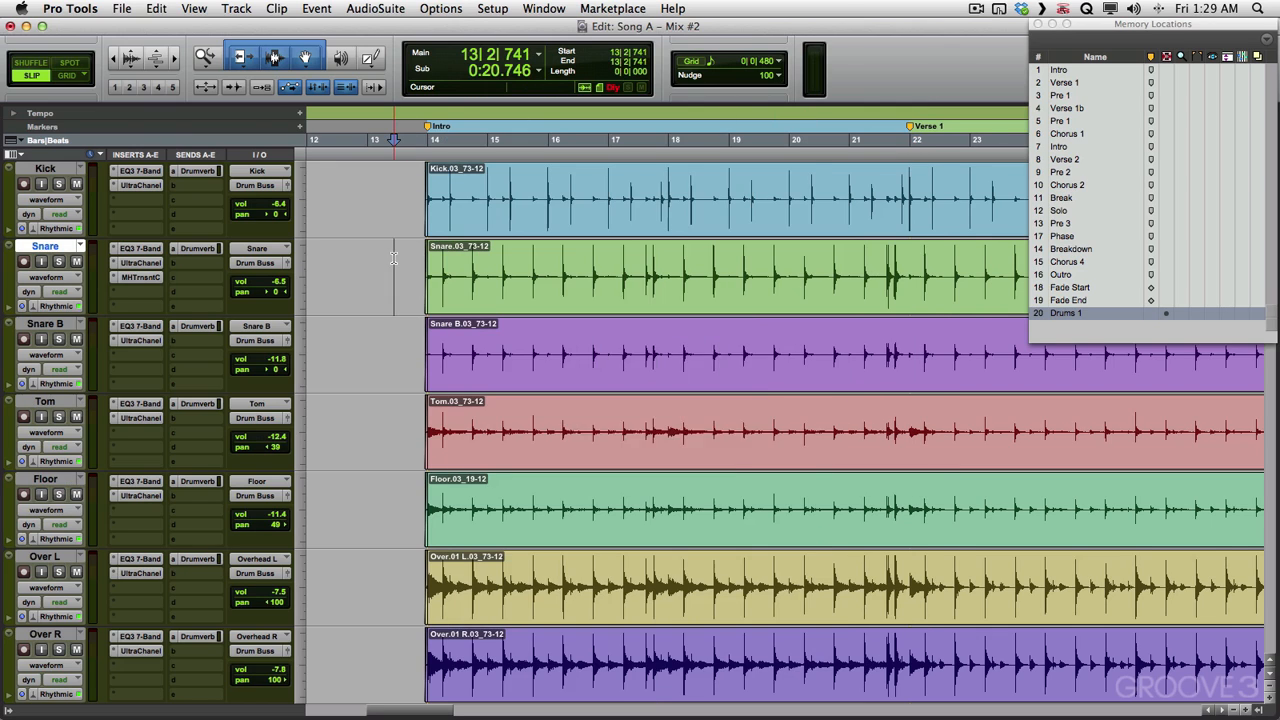
key("KP_2")
key("KP_0")
key("KP_Decimal")
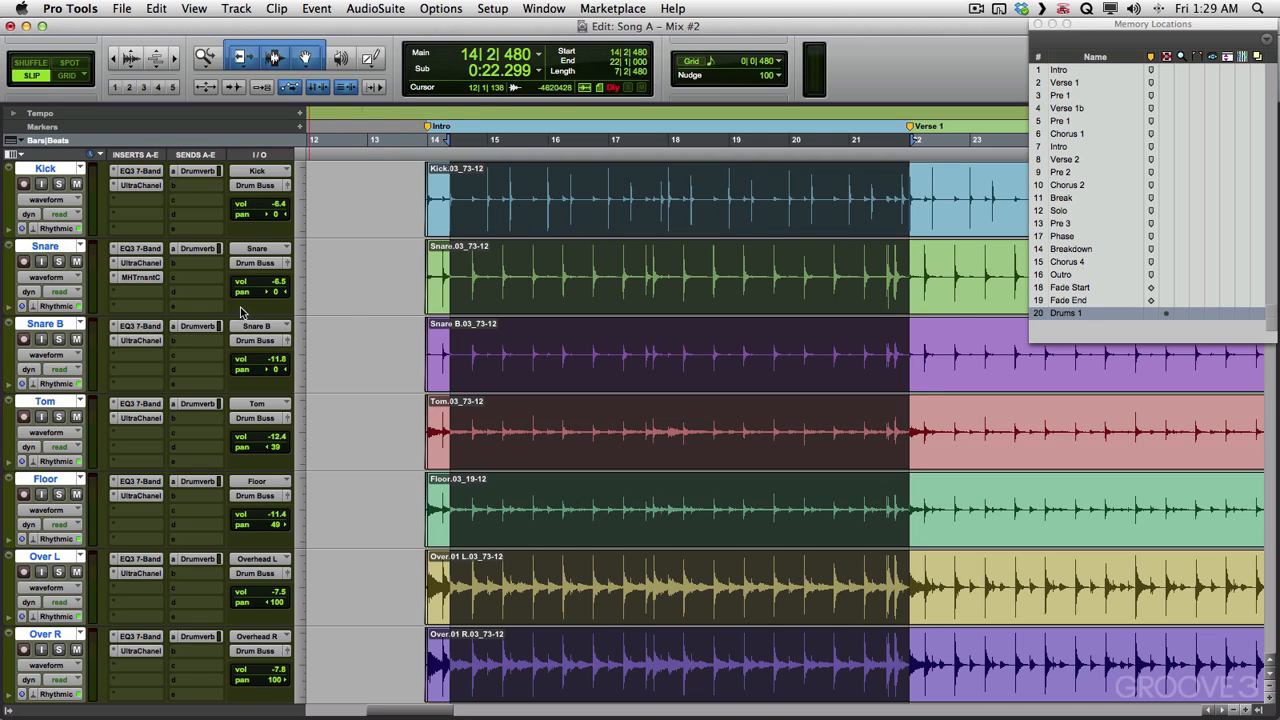
Reduce the edit selection to the Kick track only and store it as a Selection memory location named "Kik 1"
key("ctrl+p")
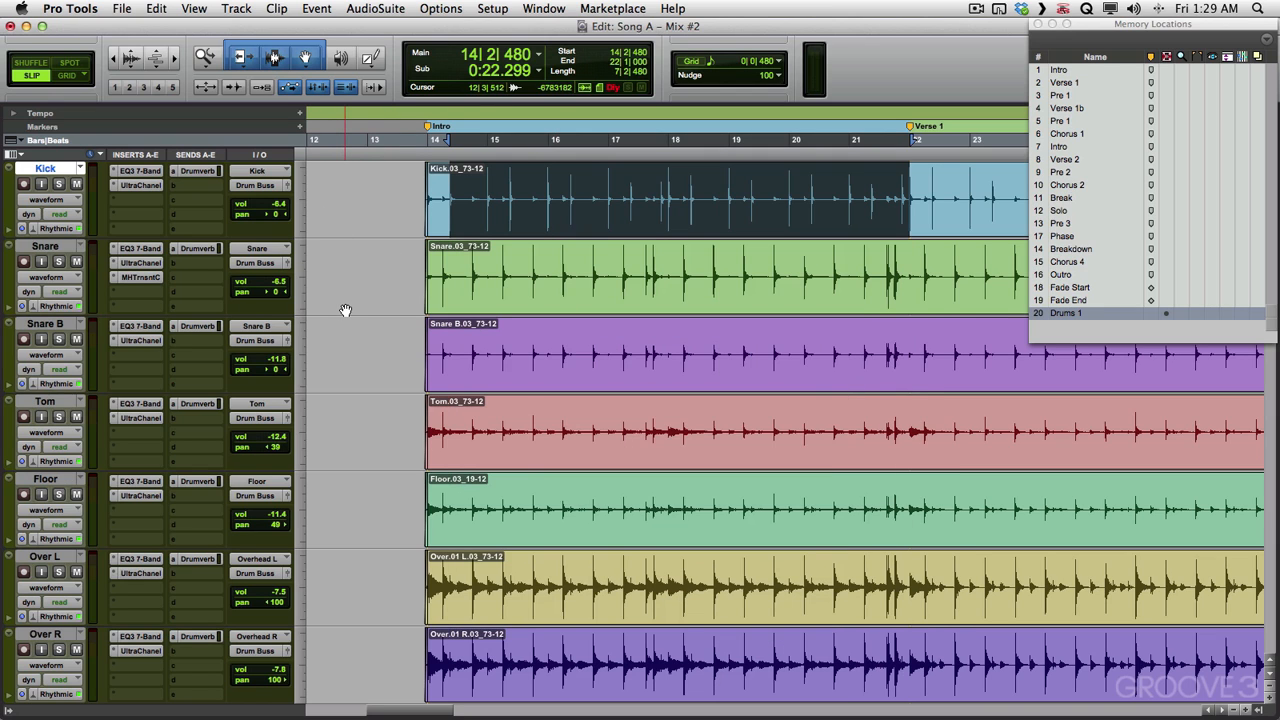
key("KP_Enter")
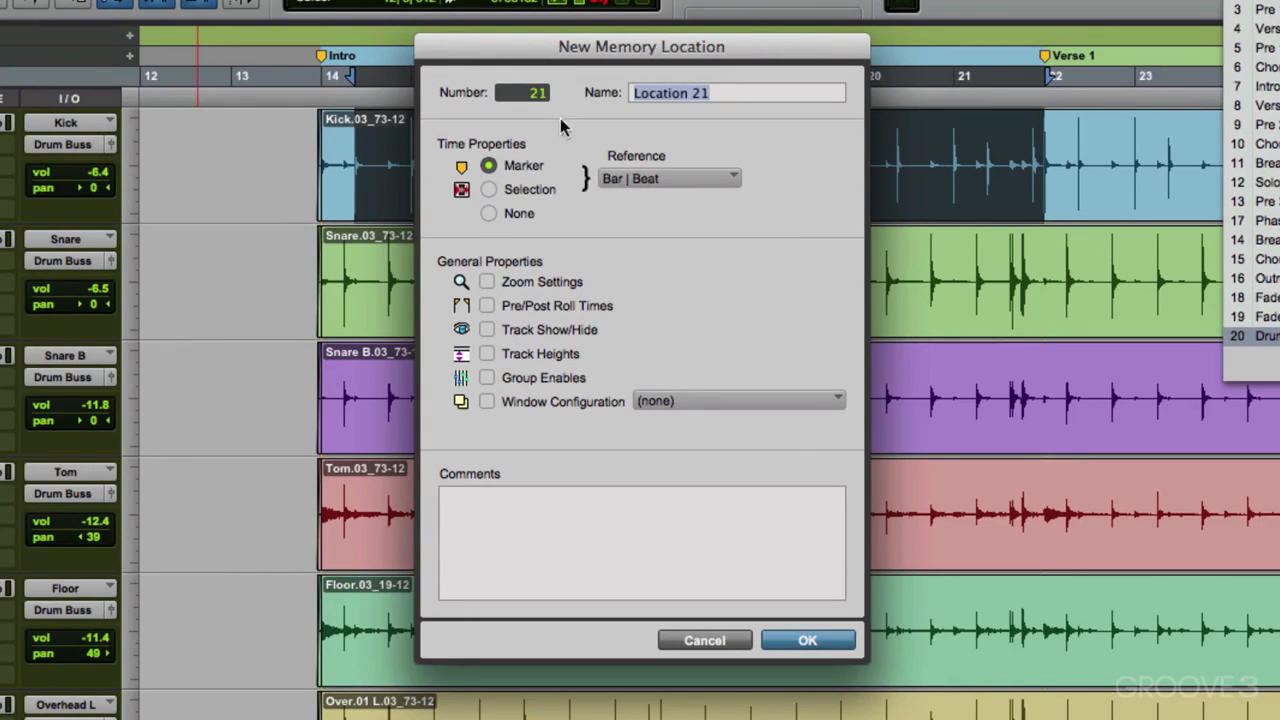
left_click(516, 190)
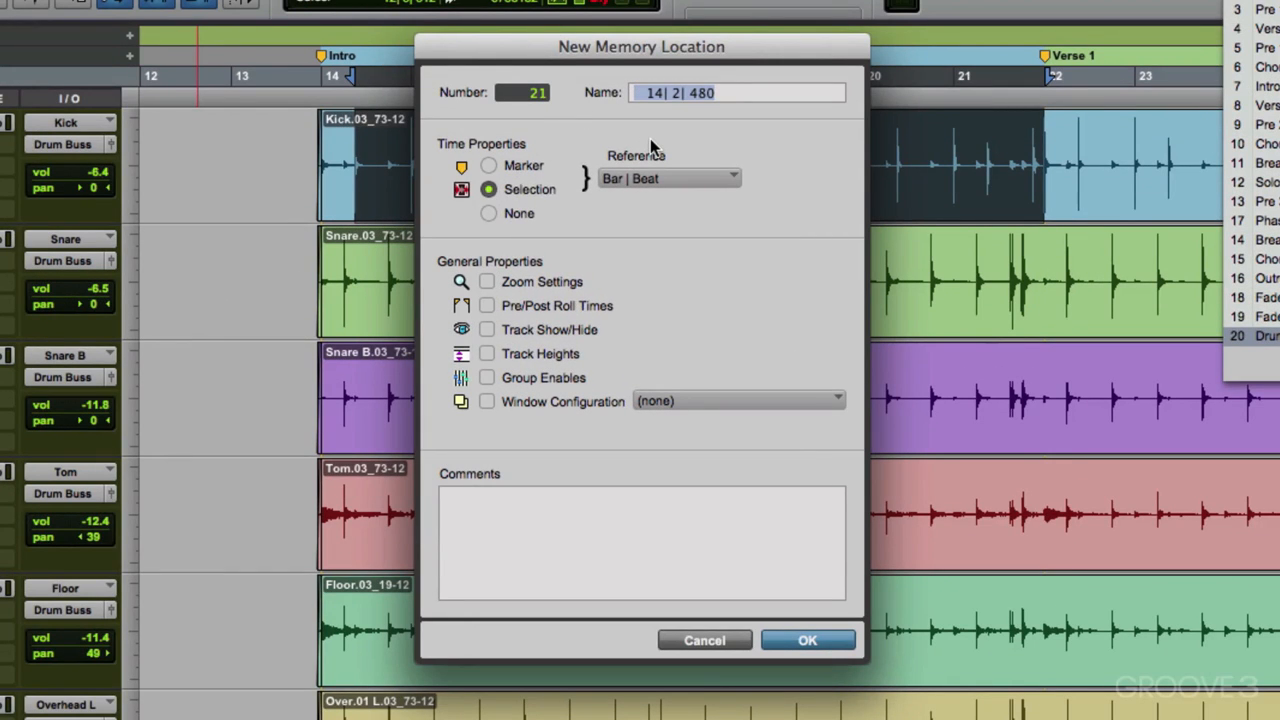
type("Kik 1")
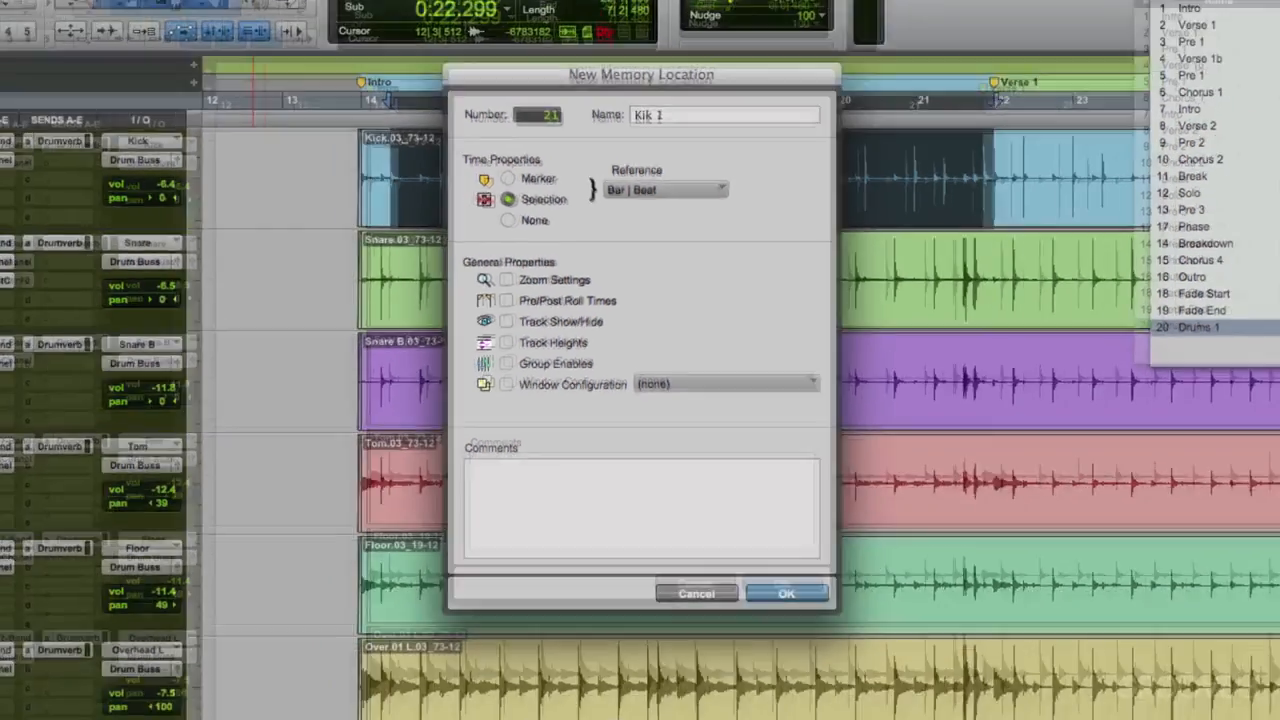
key("Return")
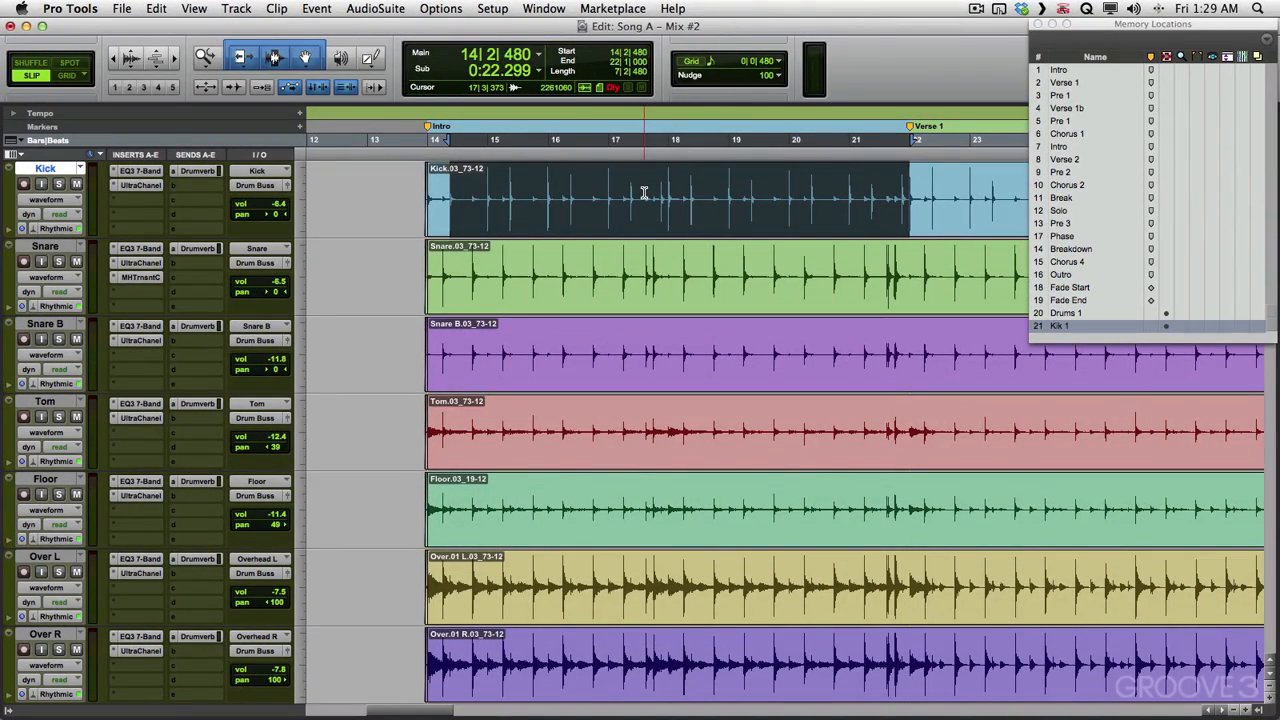
Recall the Drums 1 and Kik 1 selections from the list, and again by memory location numbers 20 and 21
left_click(1092, 315)
left_click(1094, 328)
key("KP_Decimal")
key("KP_2")
key("KP_0")
key("KP_Decimal")
key("KP_2")
key("KP_1")
key("KP_Decimal")
Select about 19|3|746 to 23|4|174 across the drum tracks and store it as a Selection memory location named "Drums 2"
left_click_drag(770, 177, 1018, 640)
key("KP_Enter")
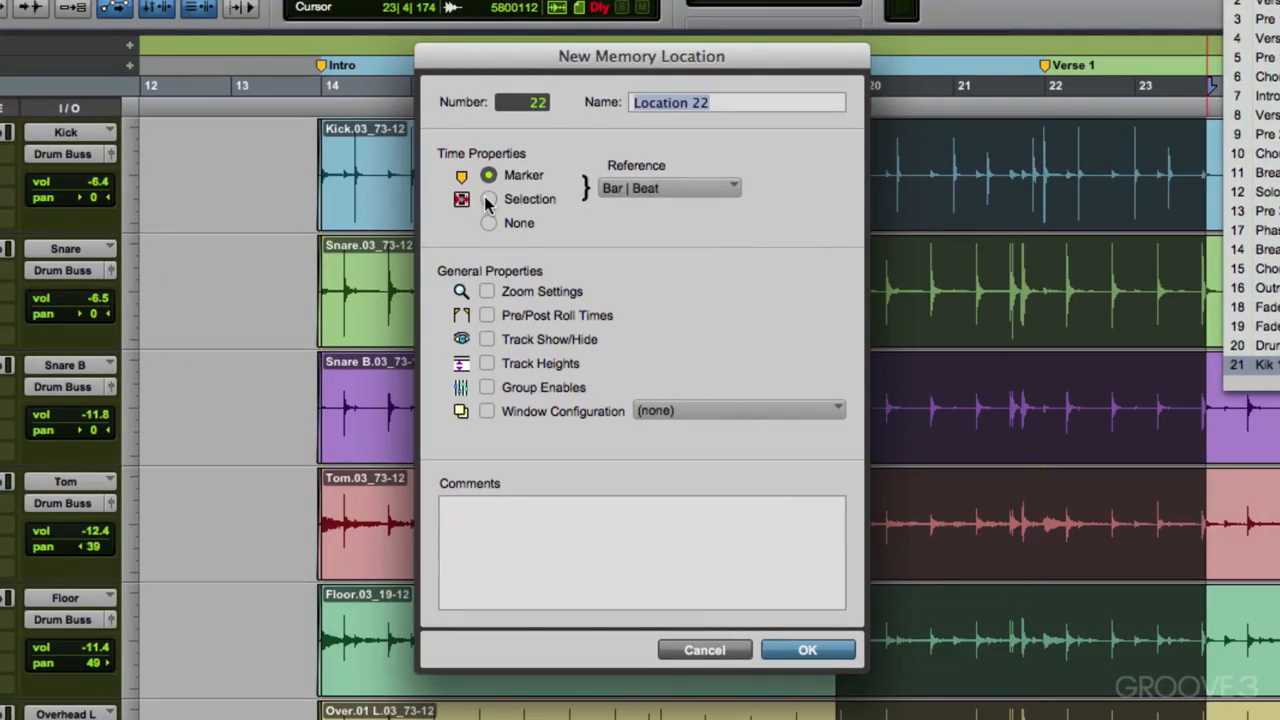
left_click(538, 215)
type("Drums 2")
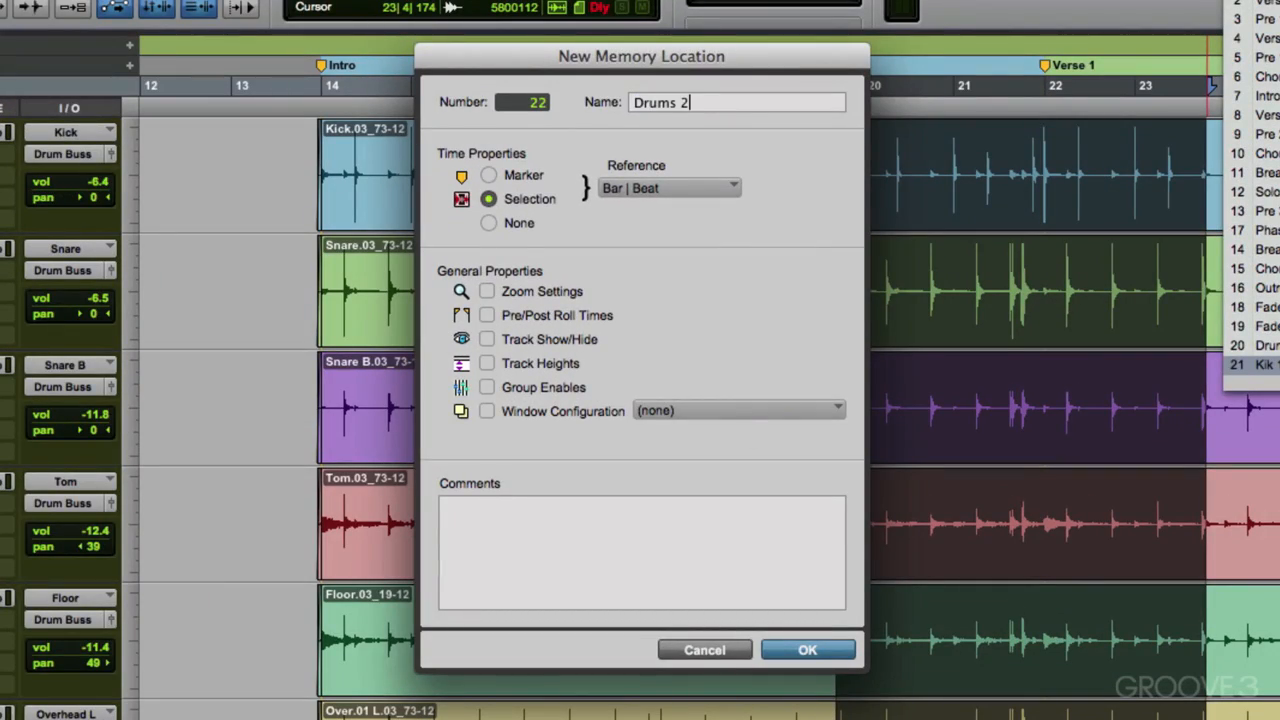
key("Return")
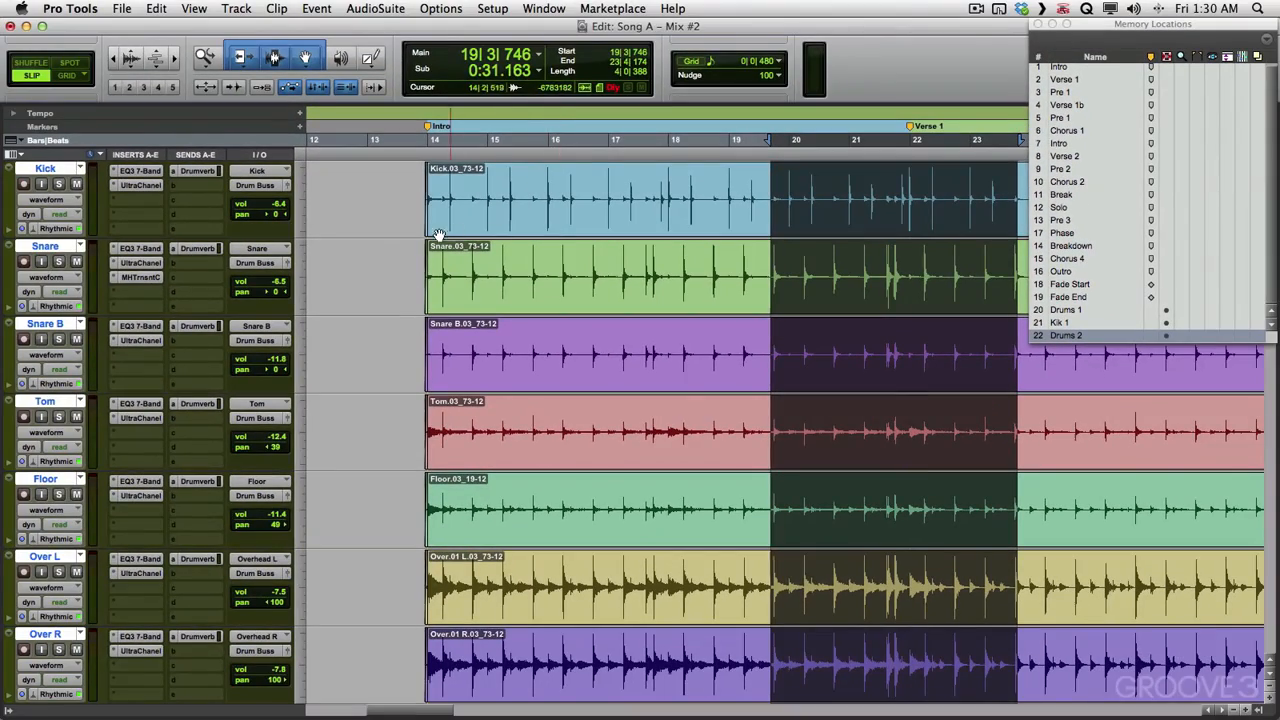
Clear the selection and recall memory locations 22, 20 and 21 in turn by number
left_click(350, 263)
key("KP_Decimal")
key("KP_2")
key("KP_2")
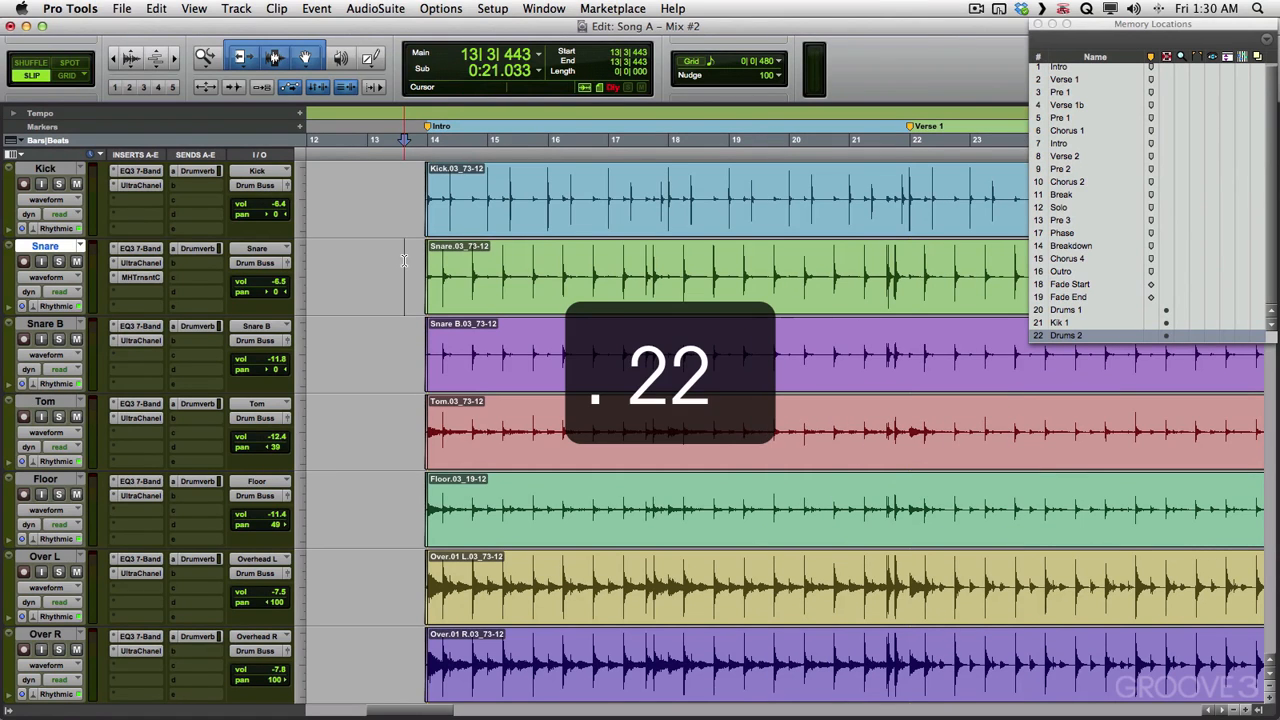
key("KP_Decimal")
key("KP_Decimal")
key("KP_2")
key("KP_0")
key("KP_Decimal")
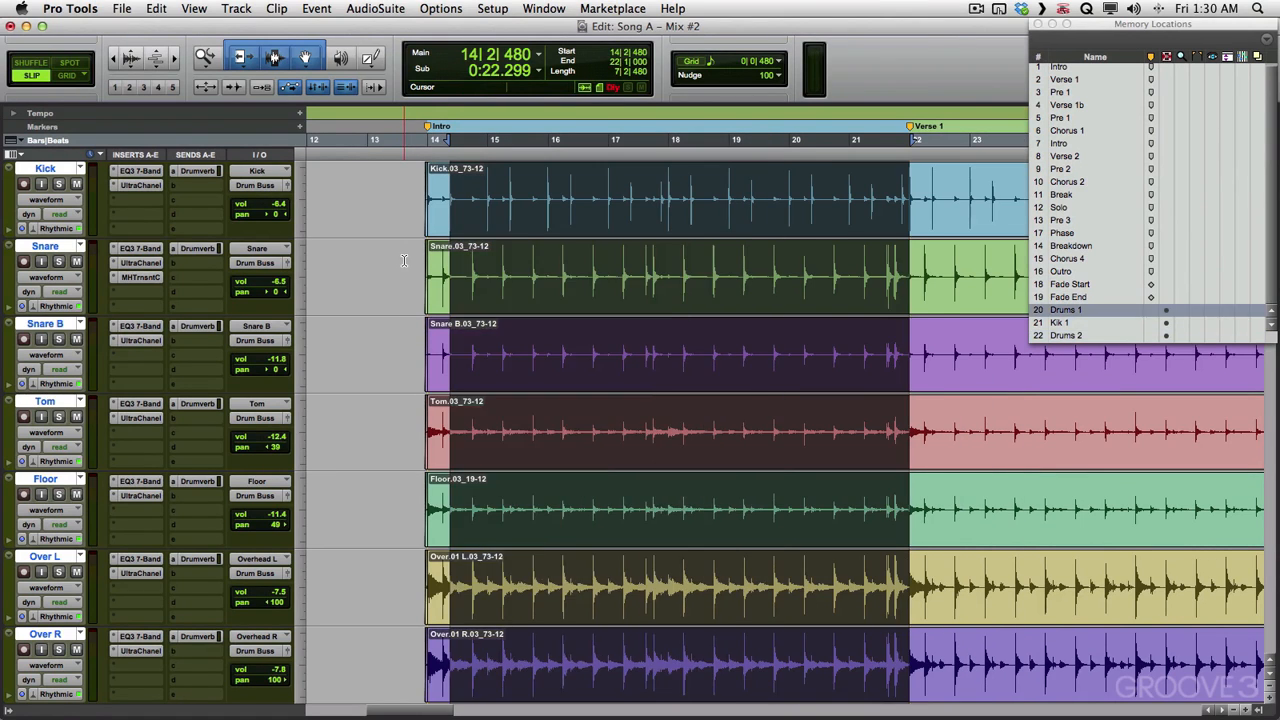
key("KP_Decimal")
key("KP_2")
key("KP_1")
key("KP_Decimal")
Cycle twice through the Drums 1, Kik 1 and Drums 2 selections from the memory locations list
left_click(1066, 310)
left_click(1072, 323)
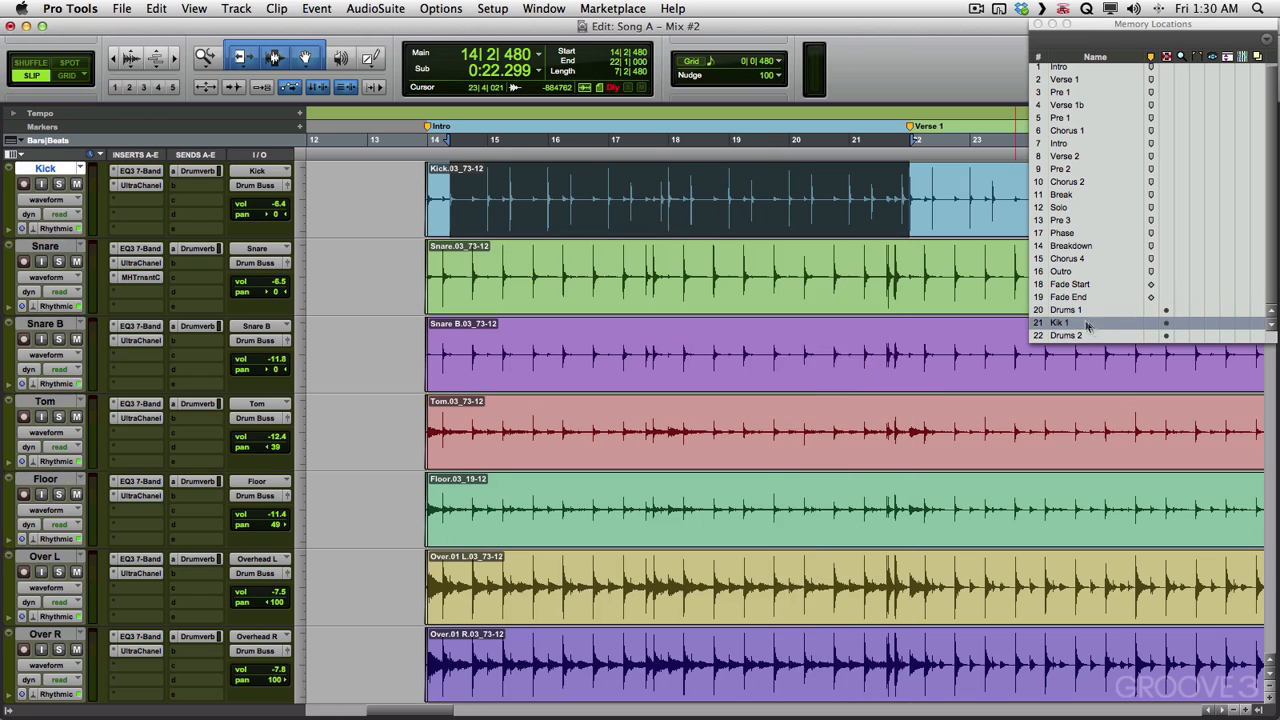
left_click(1084, 336)
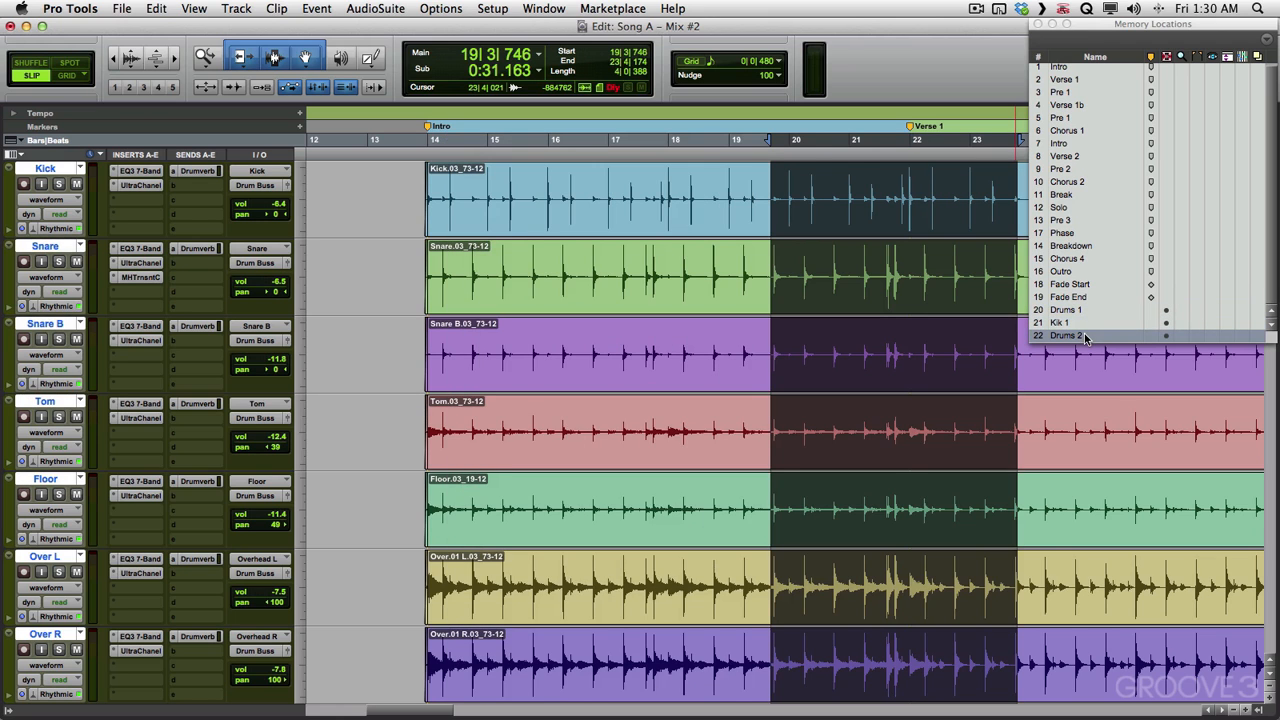
left_click(1068, 310)
left_click(1062, 323)
left_click(1087, 336)
Delete the Drums 1, Kik 1 and Drums 2 memory locations
left_click(1068, 306, "alt")
left_click(1068, 306, "alt")
left_click(1068, 306, "alt")
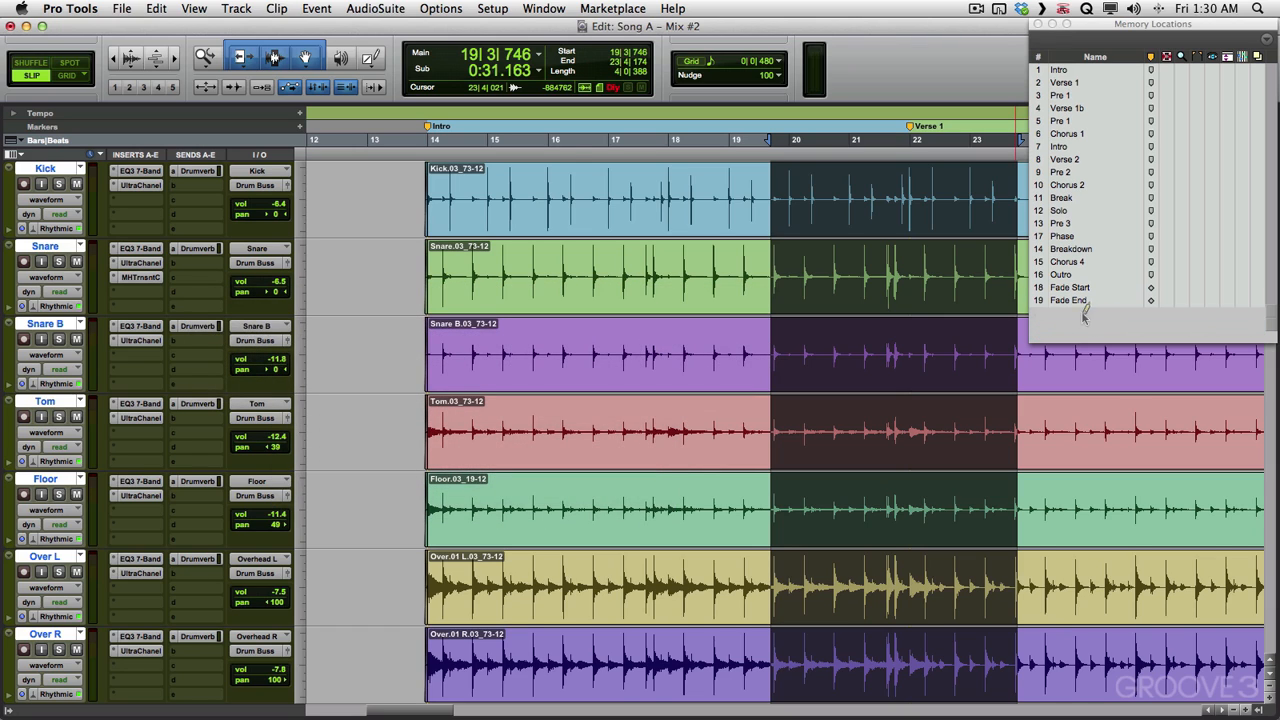
Place the cursor before the Intro at 13|3|138 and store a memory location "Zoom 1" with time property None and only Zoom Settings
left_click(399, 181)
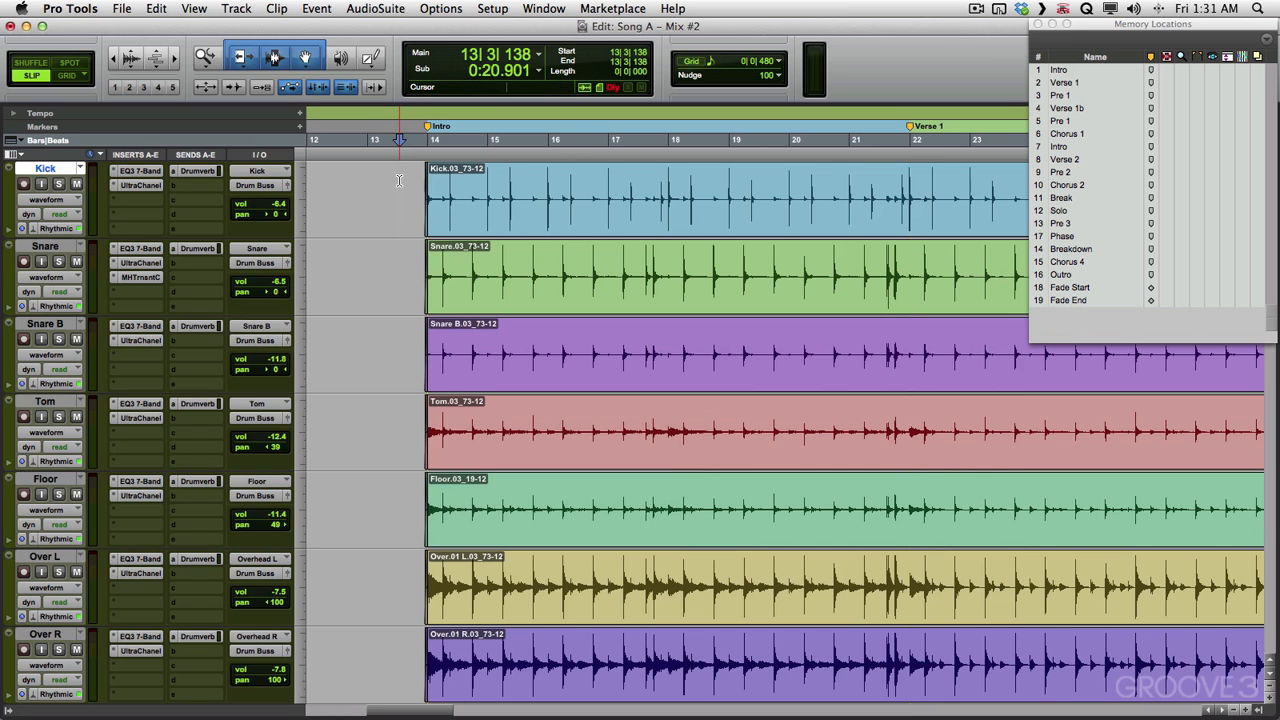
key("KP_Enter")
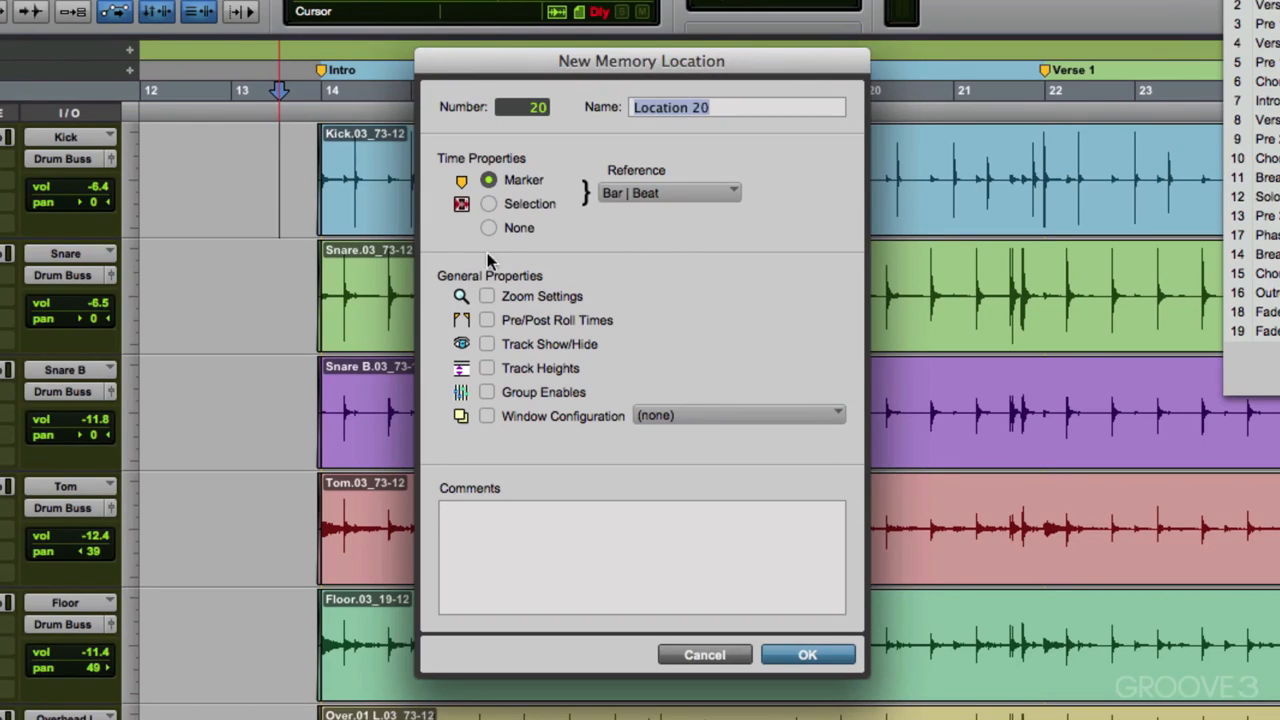
left_click(487, 229)
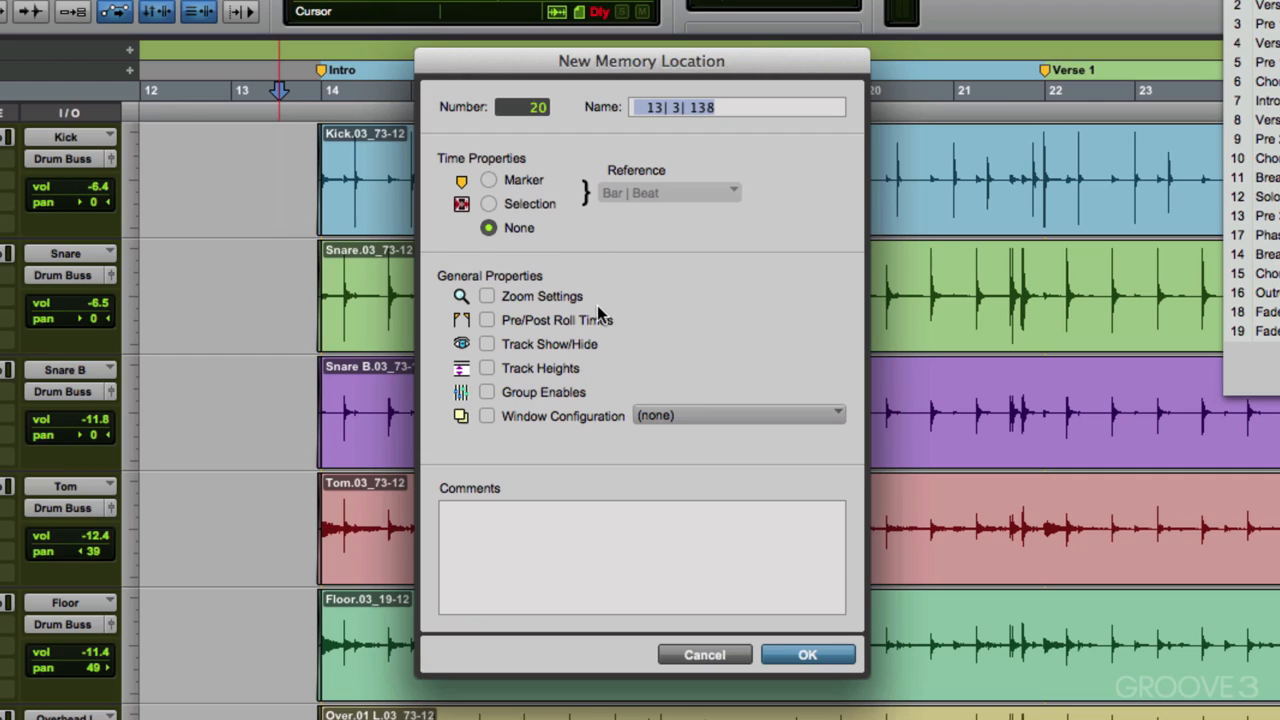
left_click(488, 295)
type("Zoom 1")
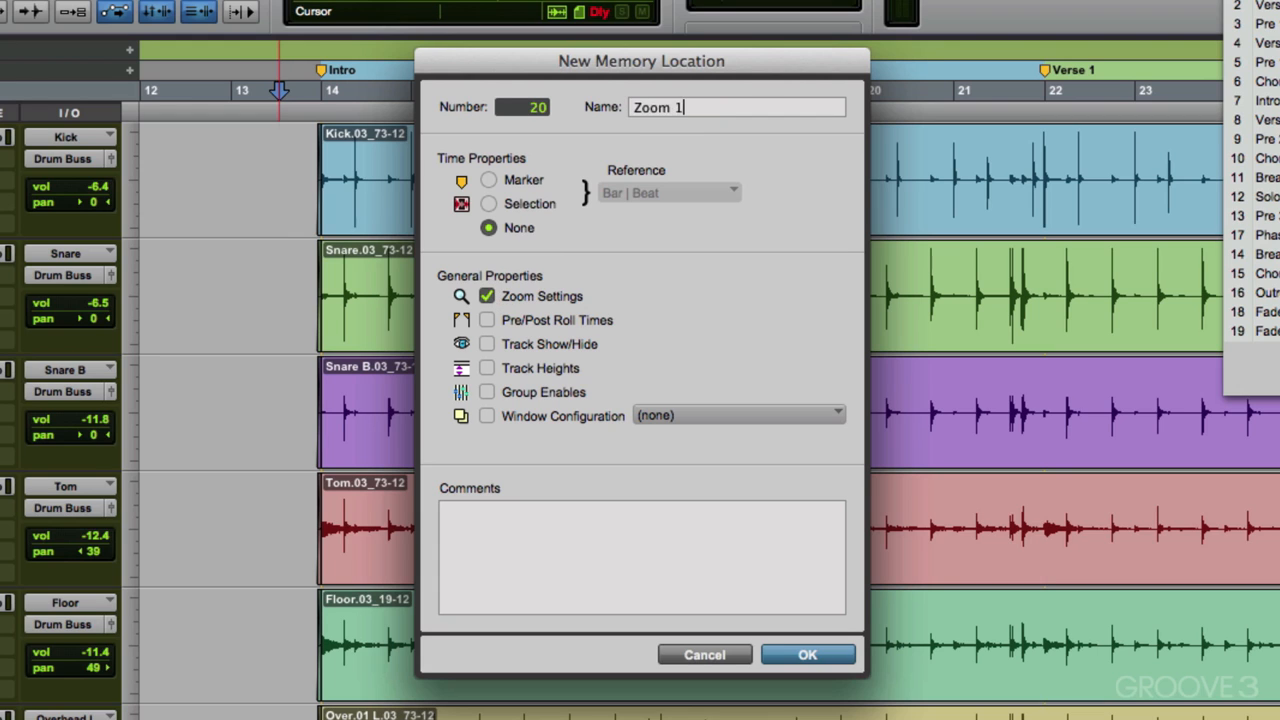
key("Return")
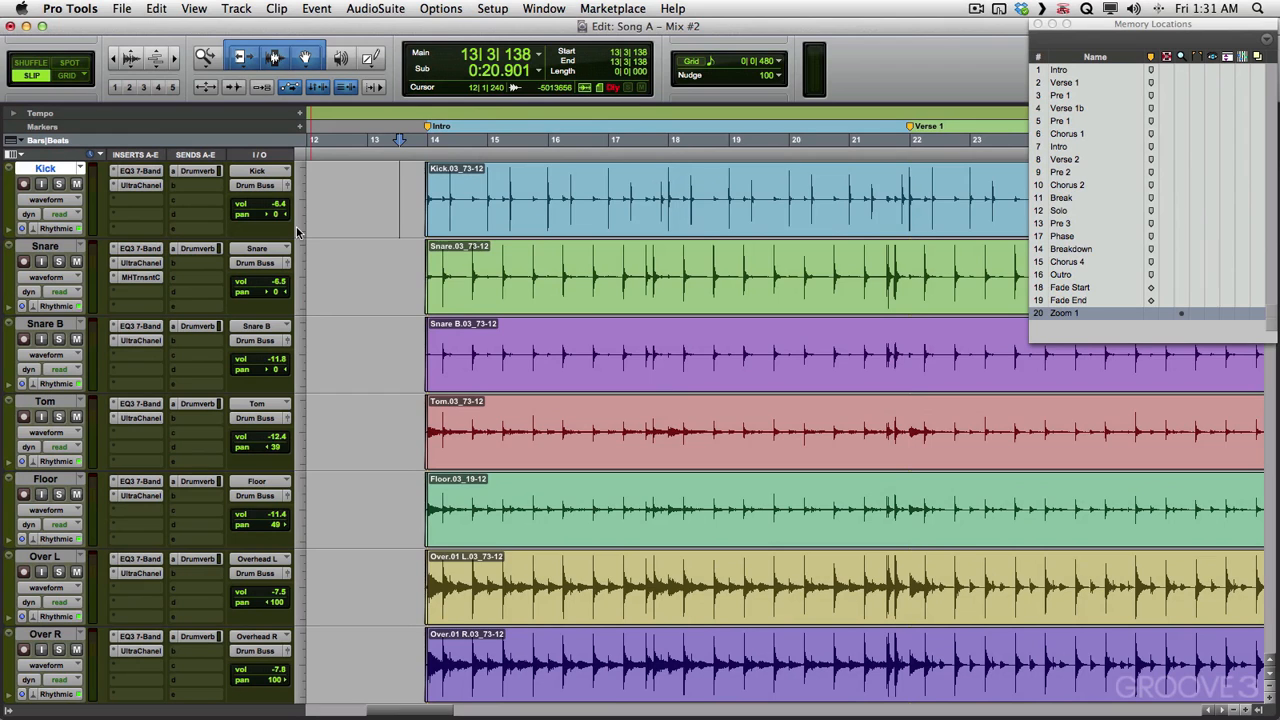
Zoom the timeline out to the whole song and recall the Zoom 1 memory location
key("r")
key("r")
key("r")
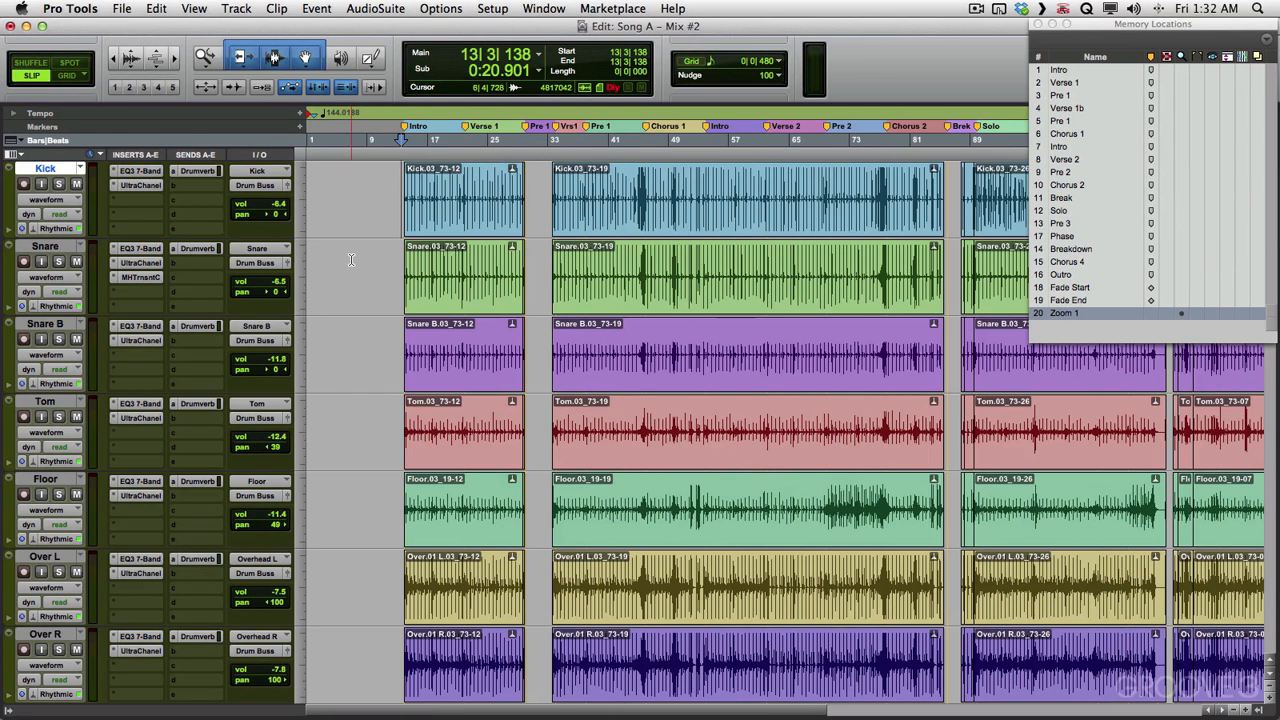
left_click(1075, 311)
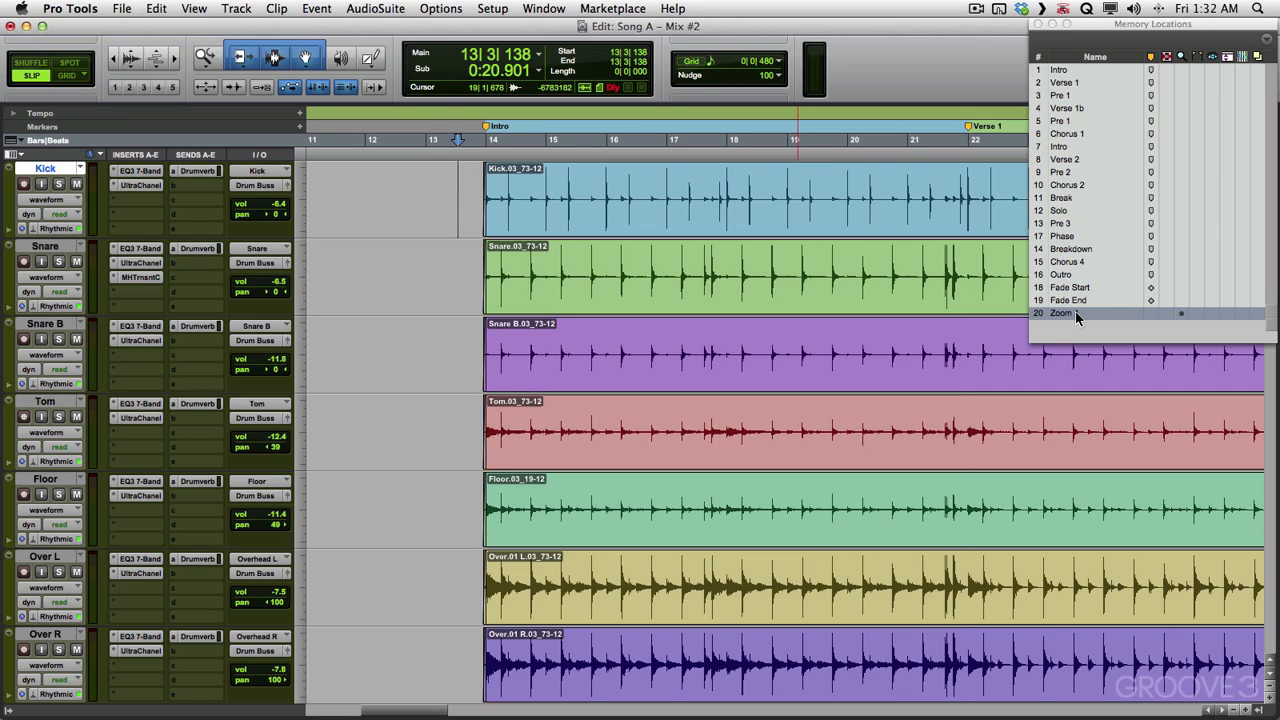
Place the cursor in the Kick at 34|4|745 within Verse 1b, zoom out and recall Zoom 1 there
scroll(537, 457, "right", 10)
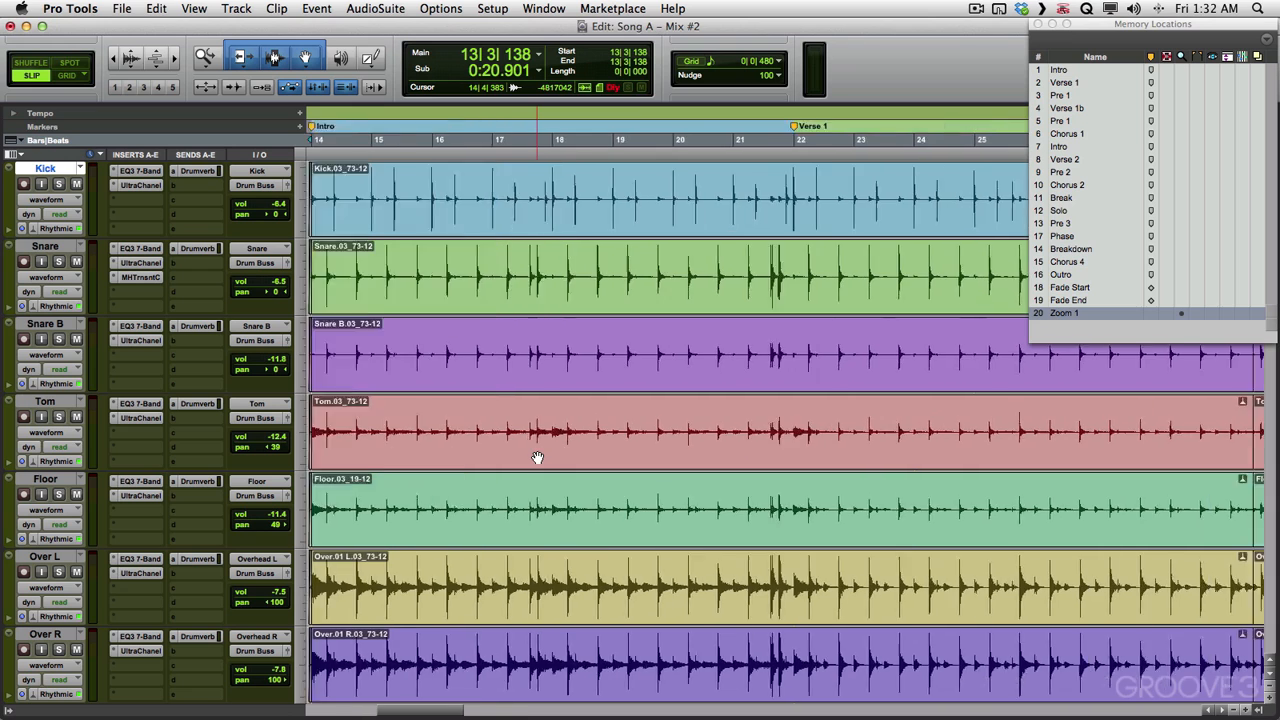
left_click(900, 177)
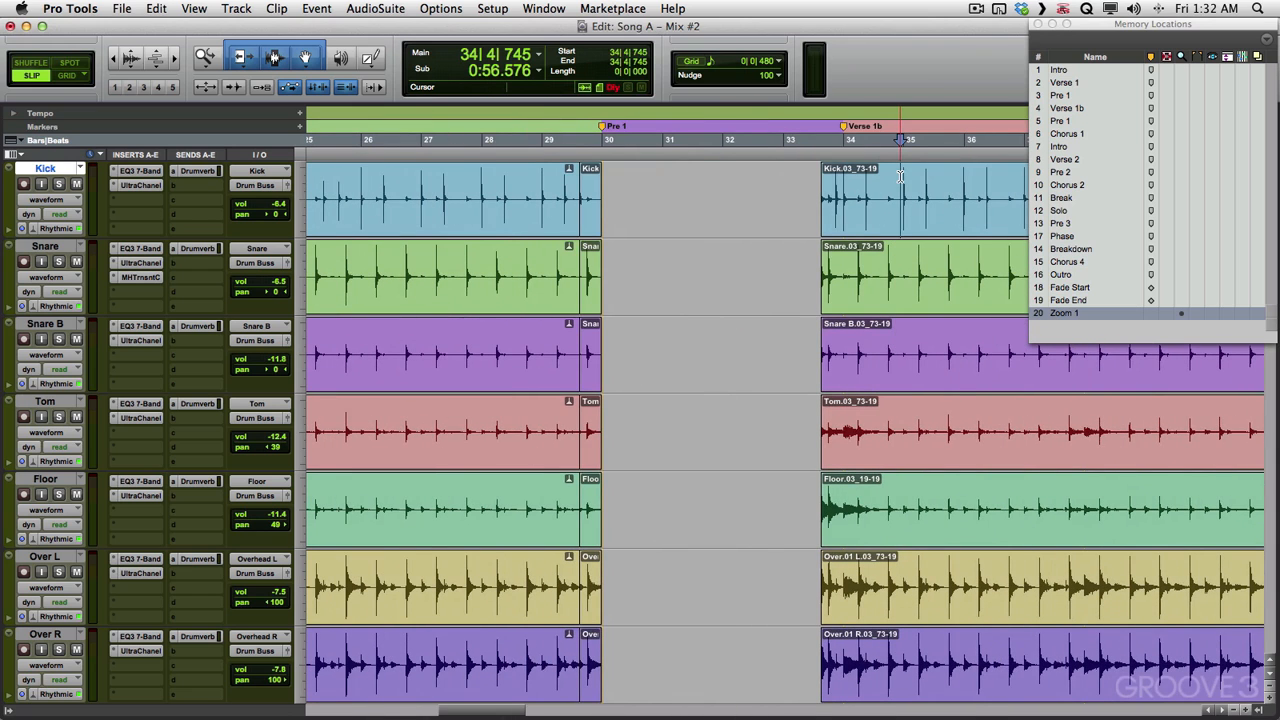
key("r")
key("r")
key("r")
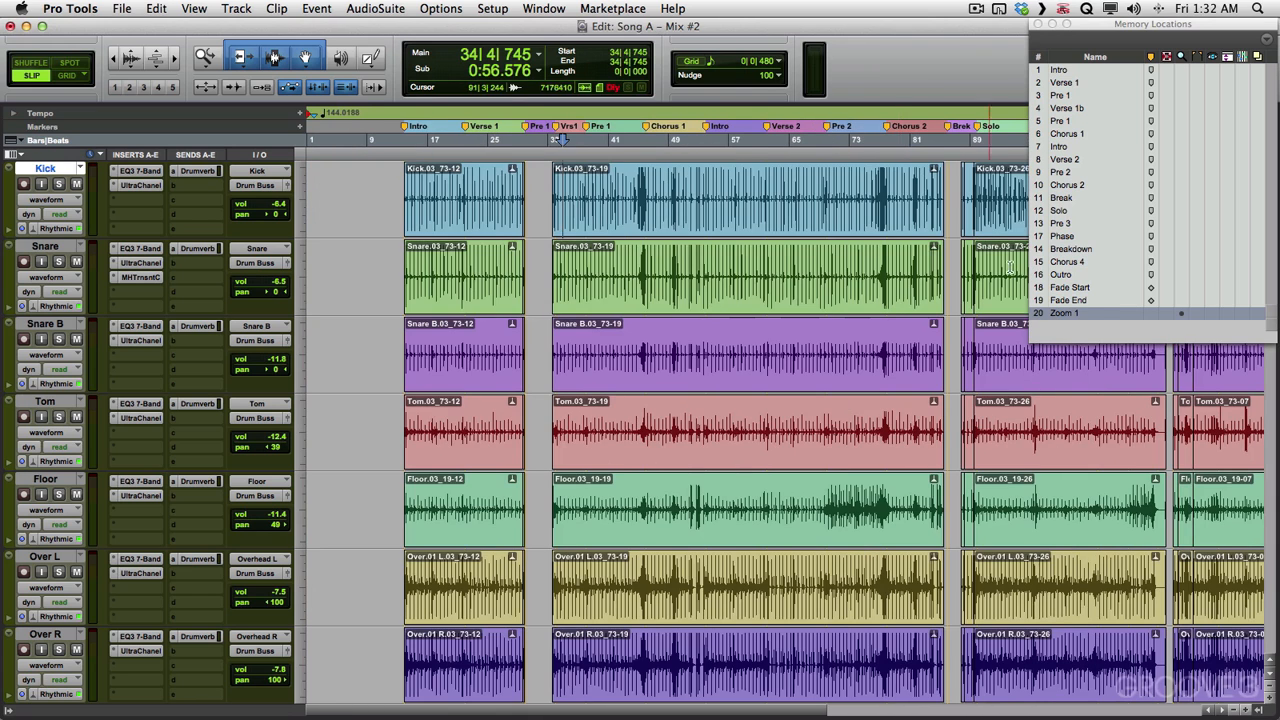
left_click(1090, 312)
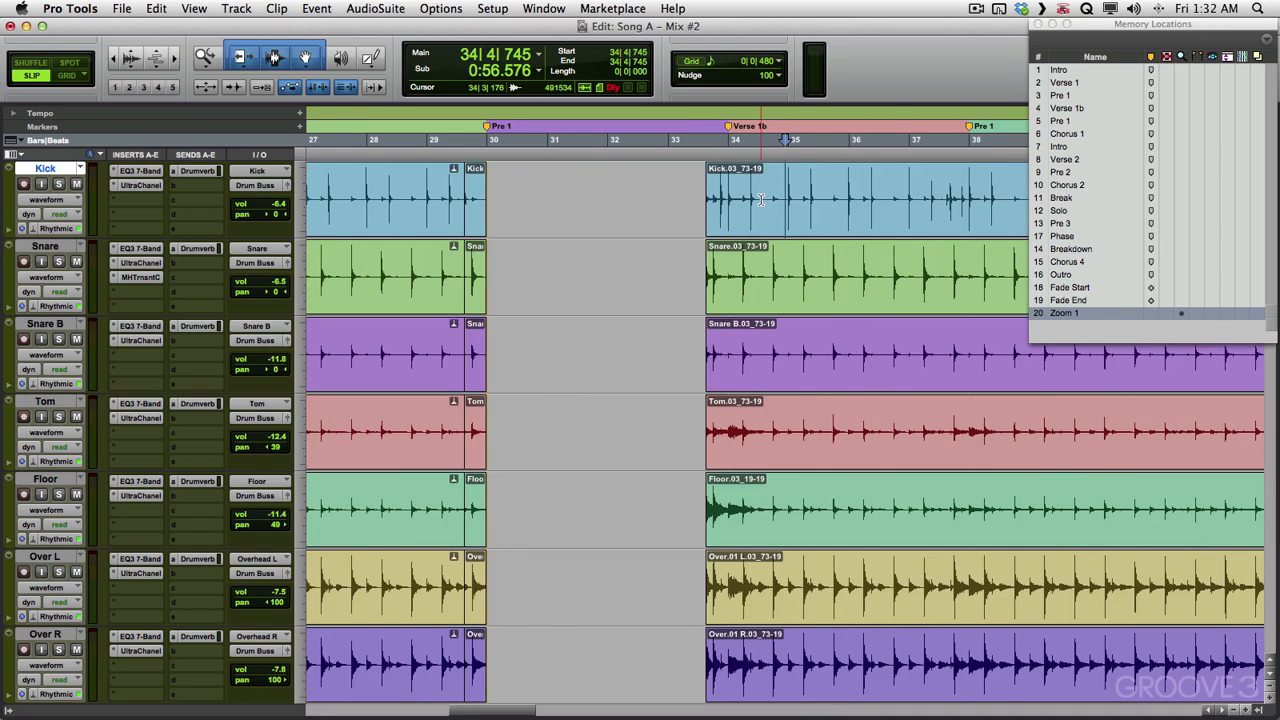
Examine the Zoom Settings option of a new memory location, and cancel without storing it
key("KP_Enter")
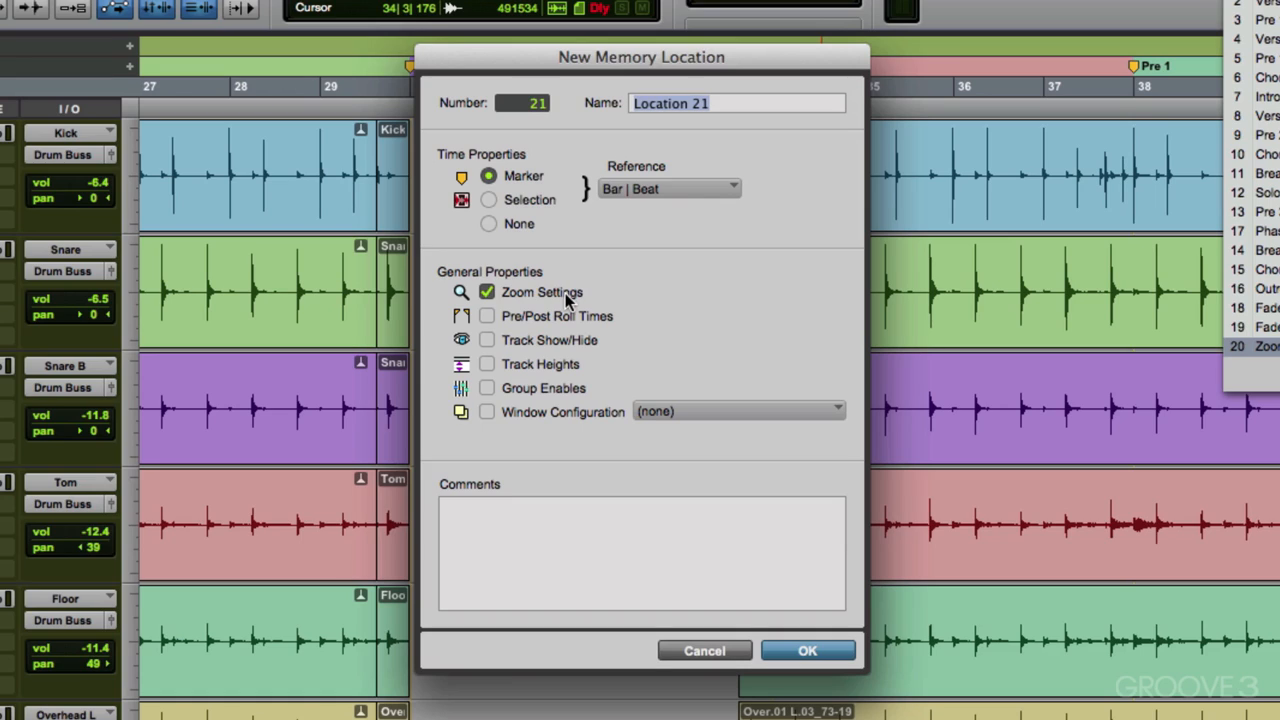
left_click(700, 650)
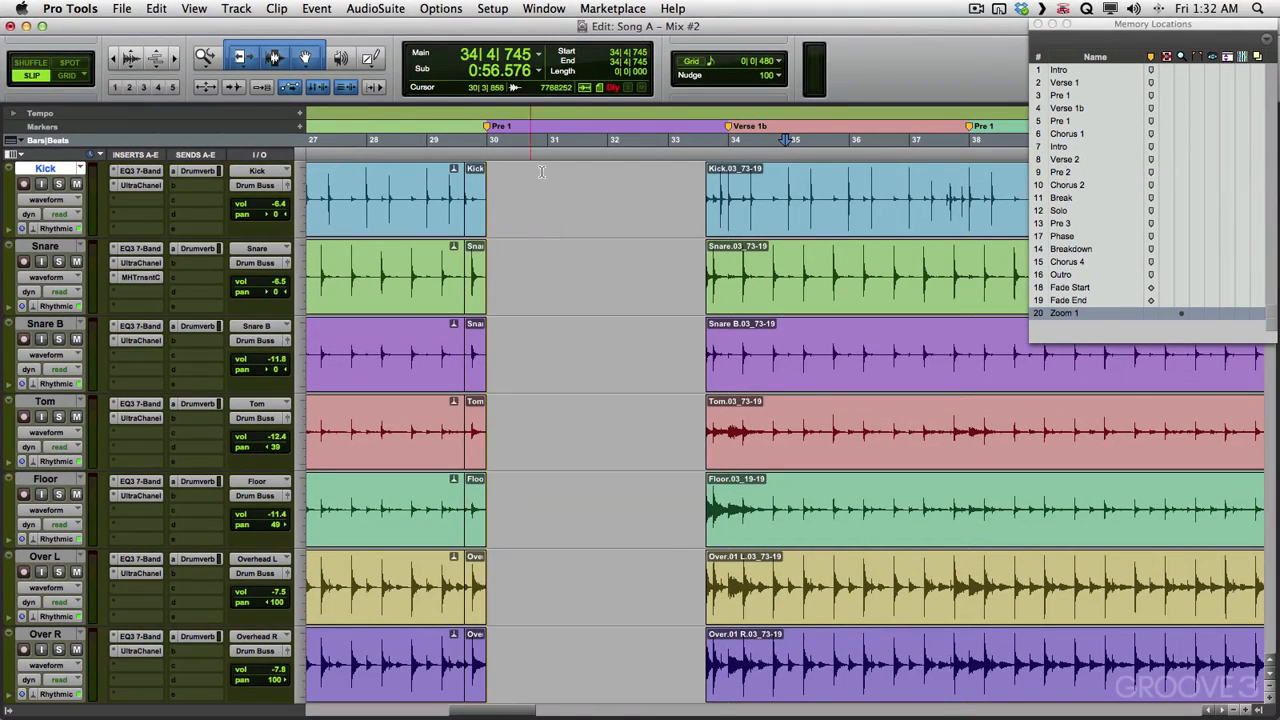
Place the cursor on the Kick track at 32|3|721, zoom out, and zoom in closely around the start of Verse 1b
left_click(649, 194)
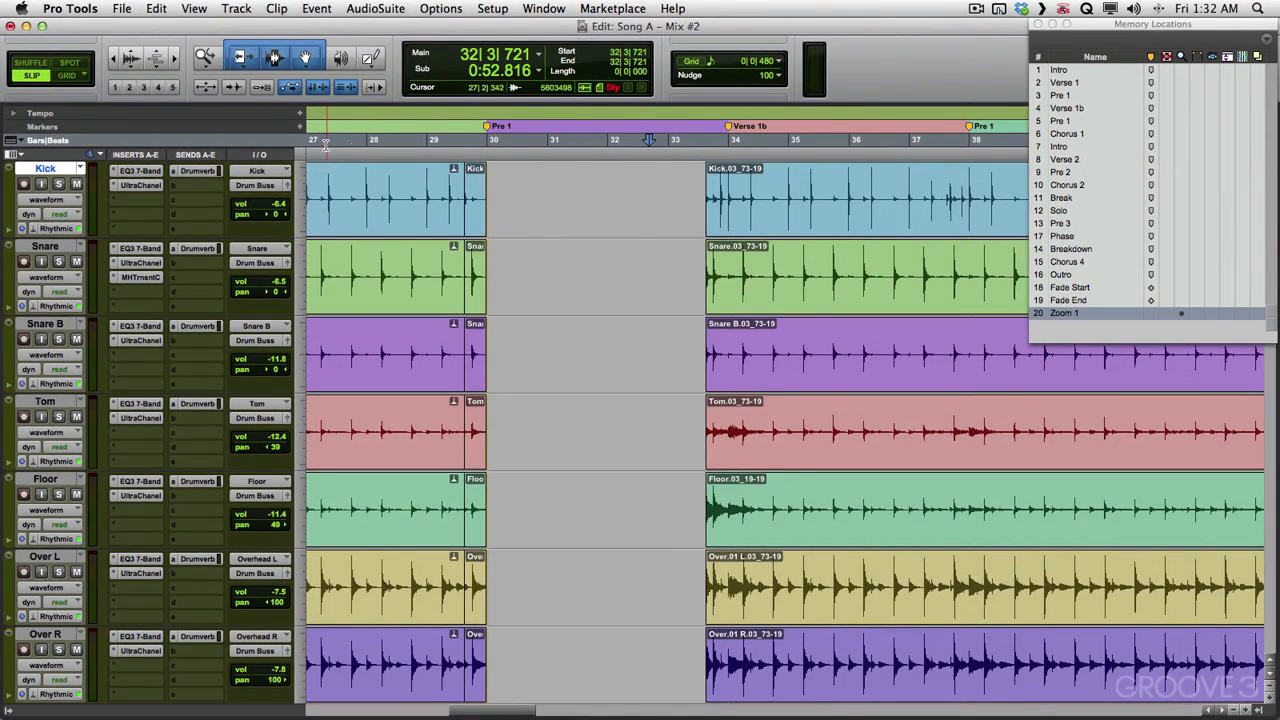
key("r")
key("r")
key("r")
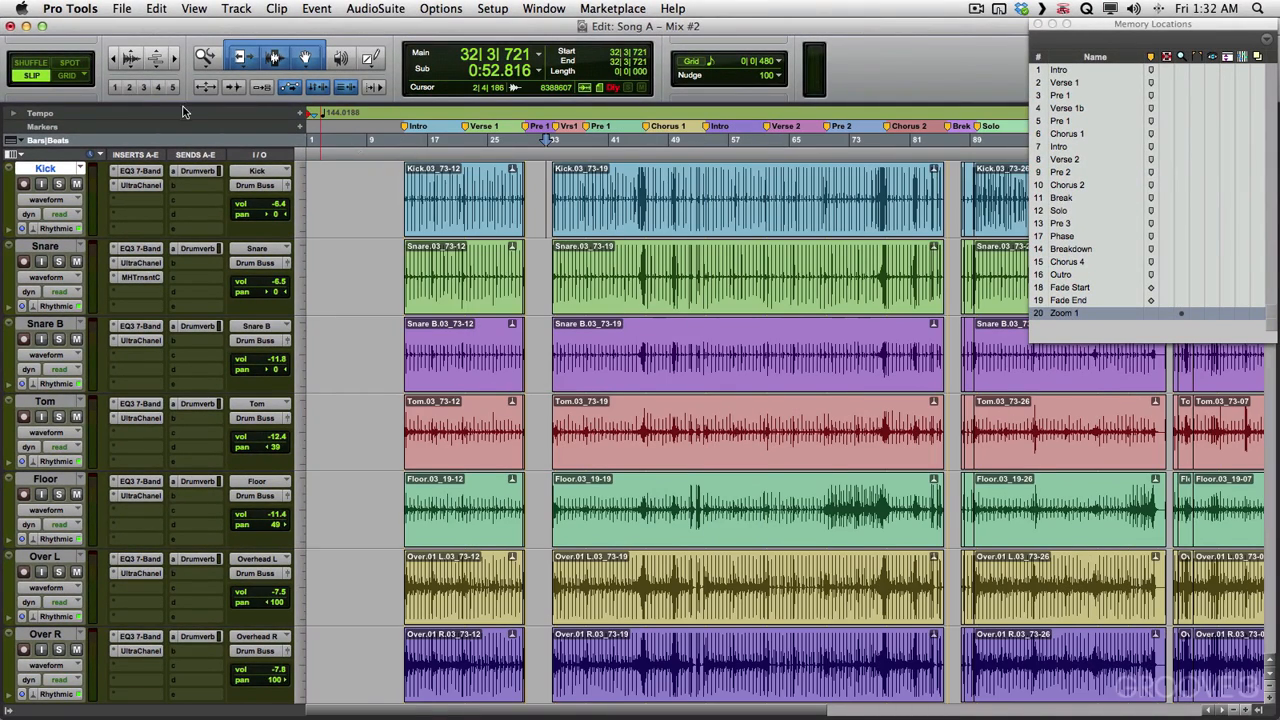
key("F5")
left_click_drag(573, 187, 526, 190)
left_click(134, 88)
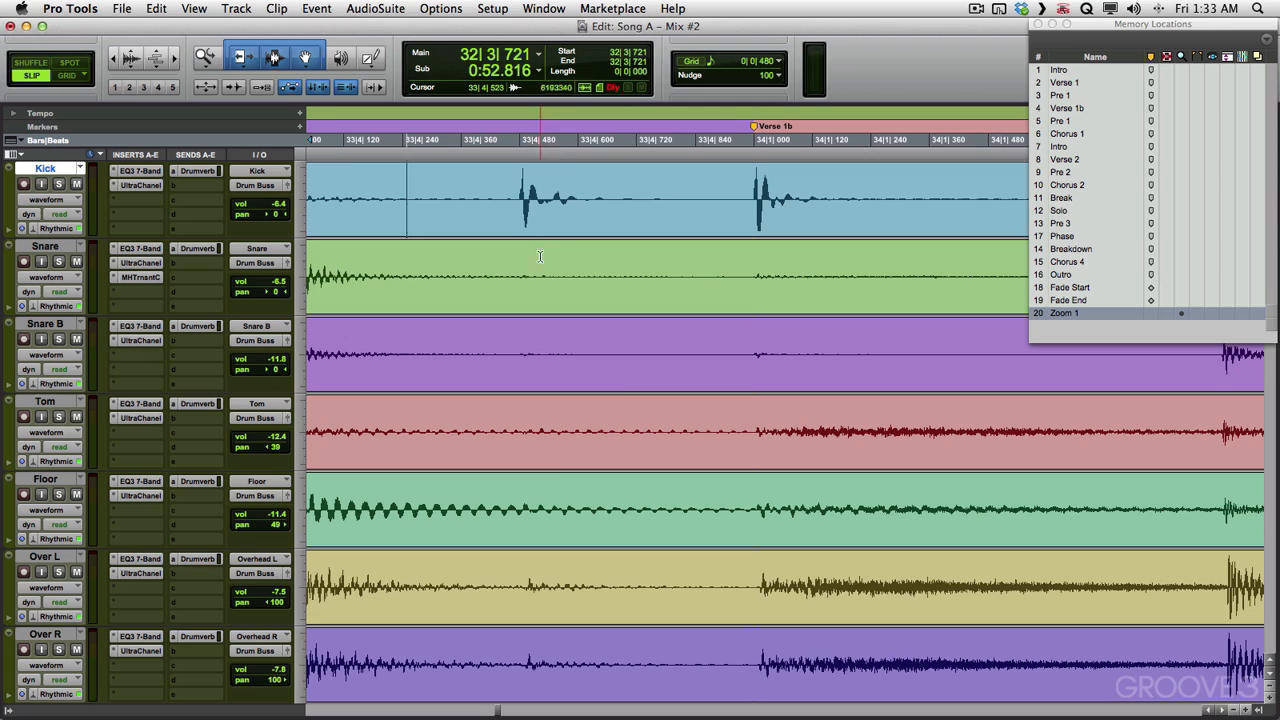
left_click(143, 88)
Close and reopen the Memory Locations window, and recall the zoom setting by memory location number 20
left_click(1037, 23)
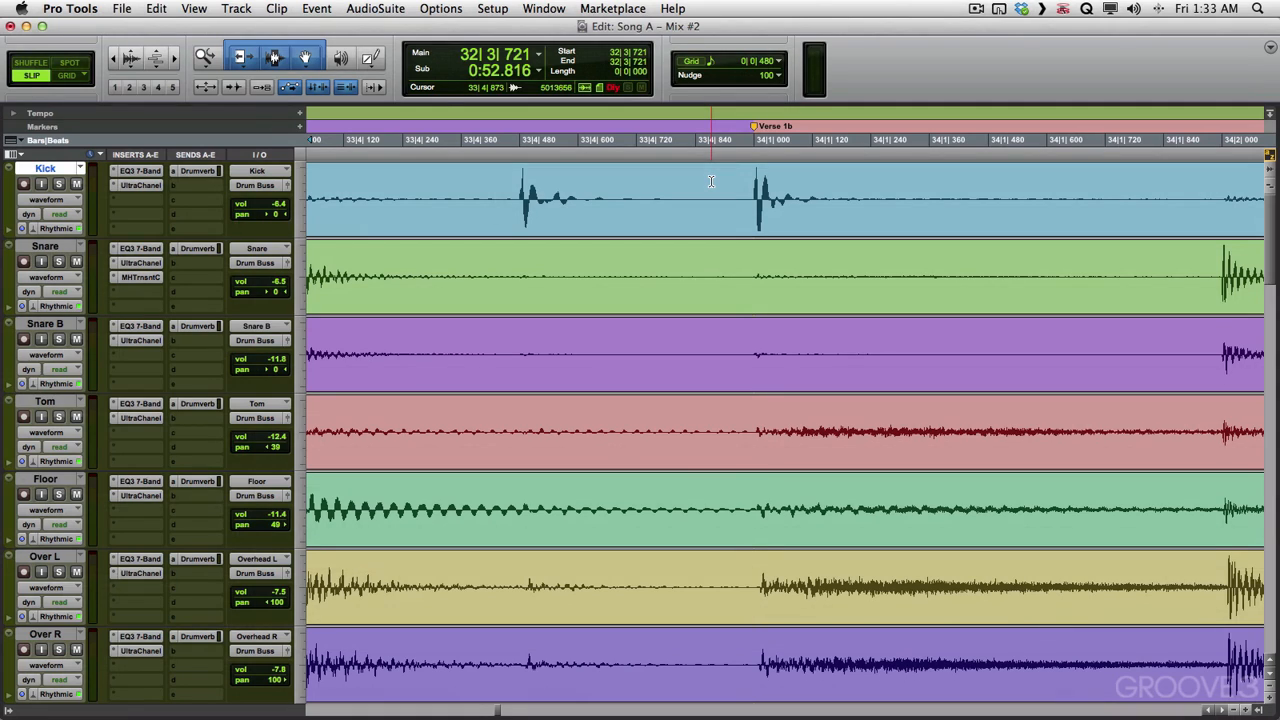
key("super+KP_5")
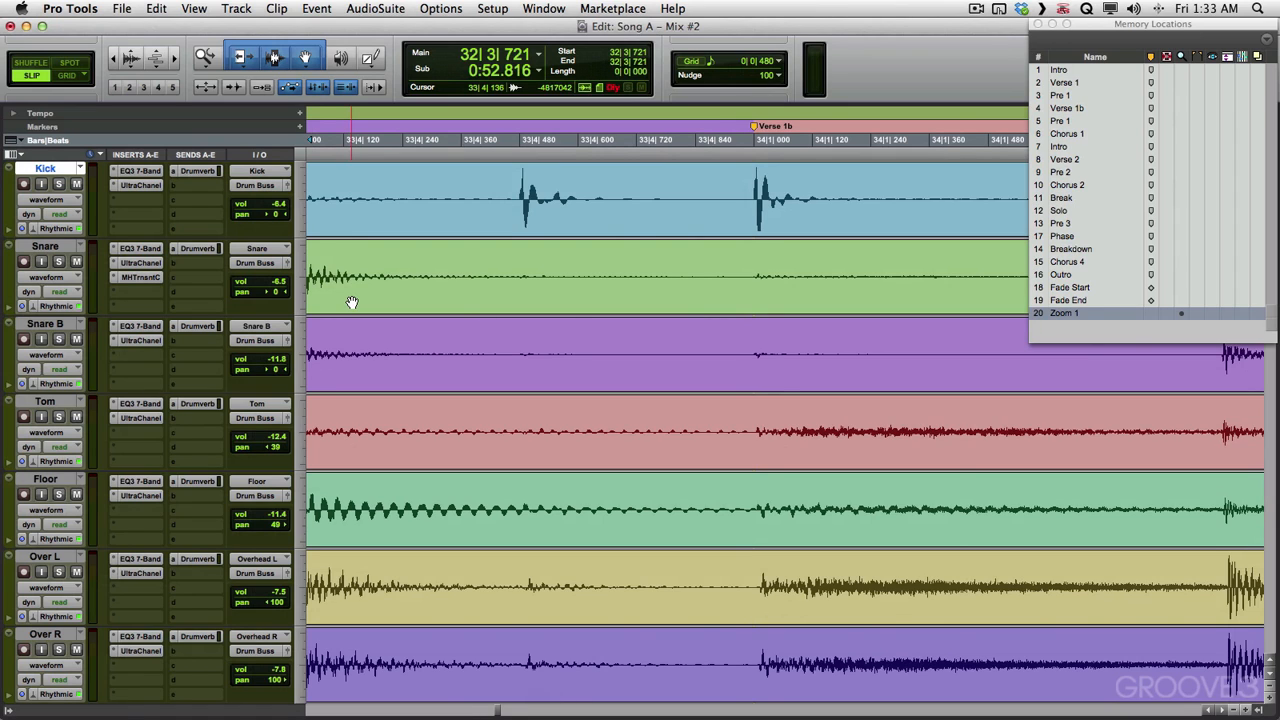
key("alt+a")
key("KP_Decimal")
key("KP_2")
key("KP_0")
key("KP_Decimal")
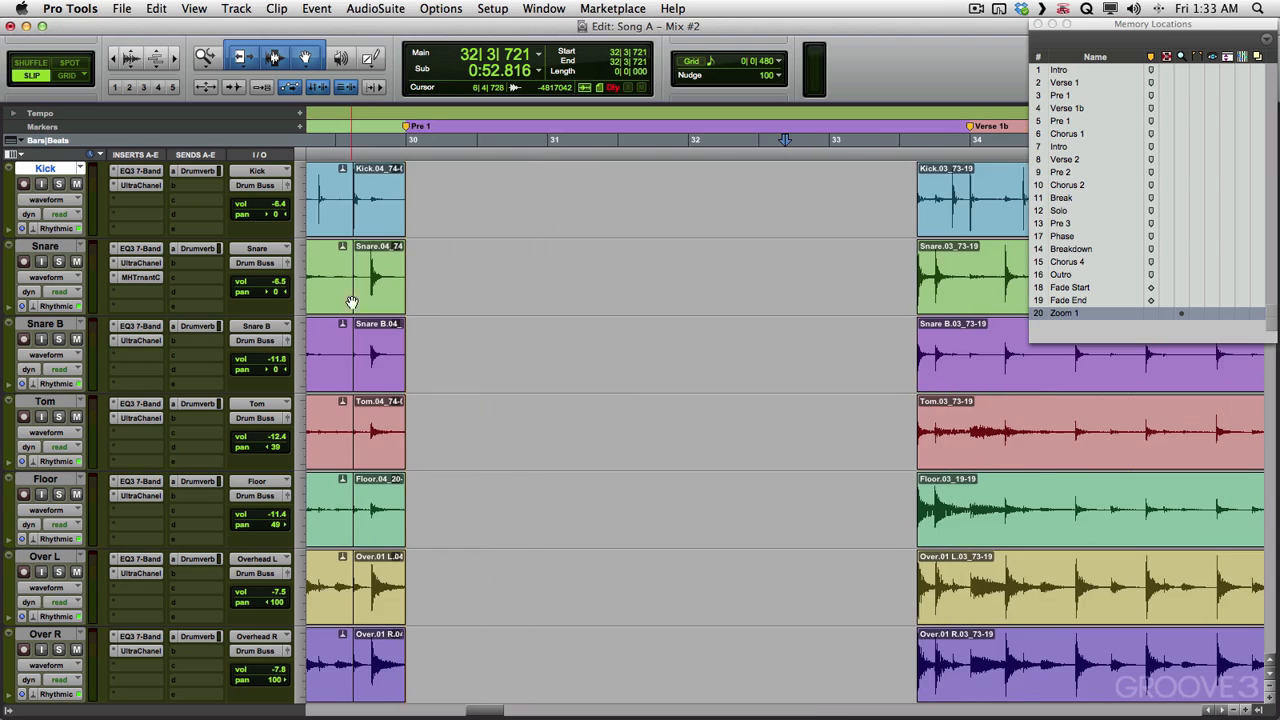
scroll(351, 300, "up", 5)
scroll(422, 319, "right", 10)
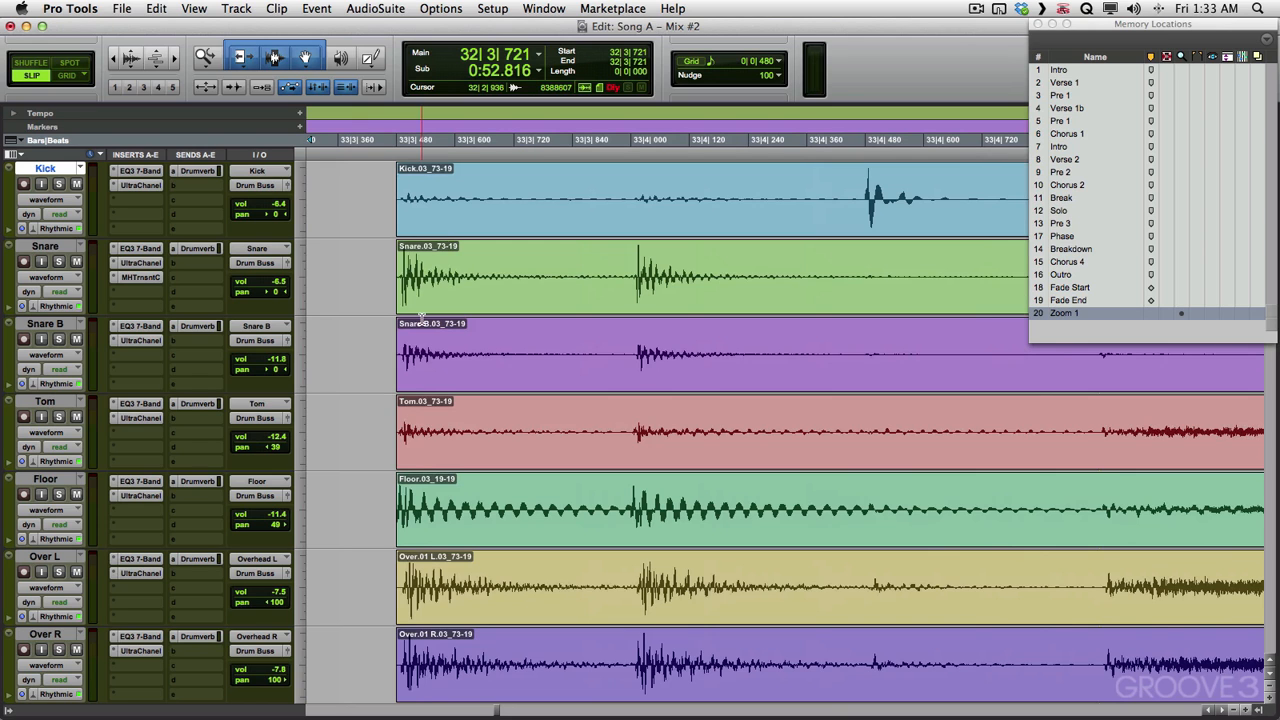
key("KP_Enter")
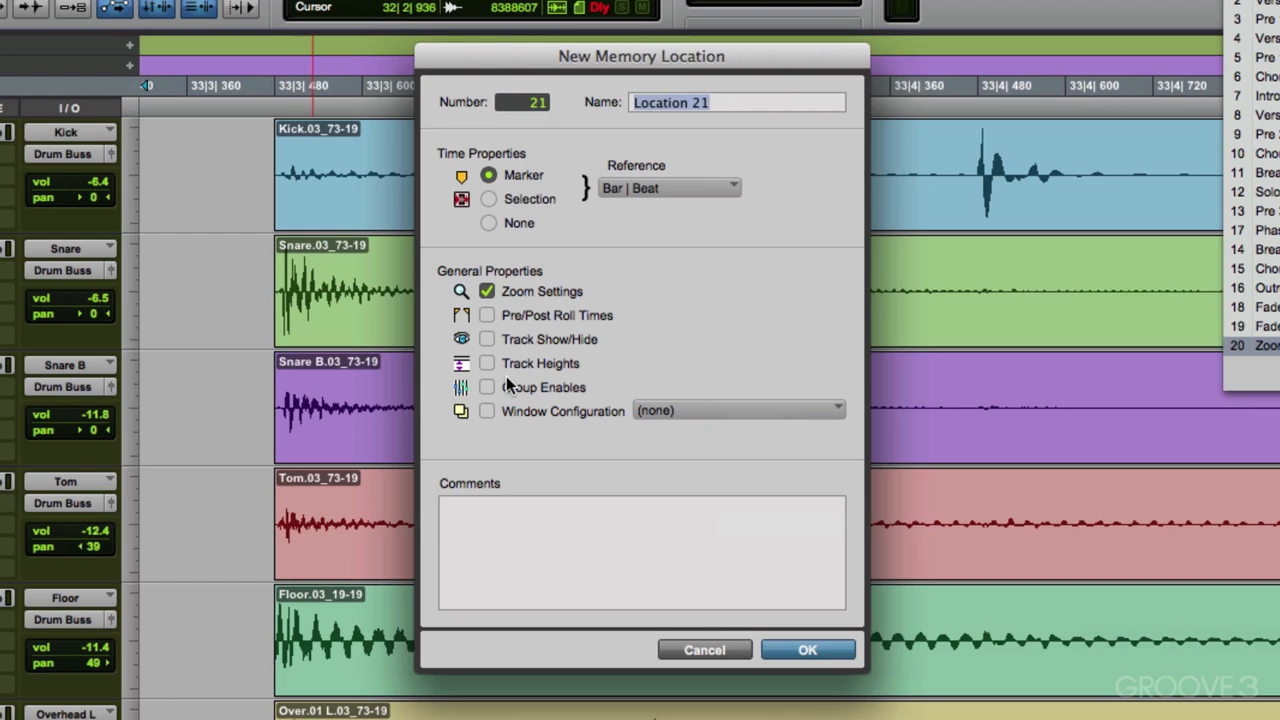
left_click(486, 291)
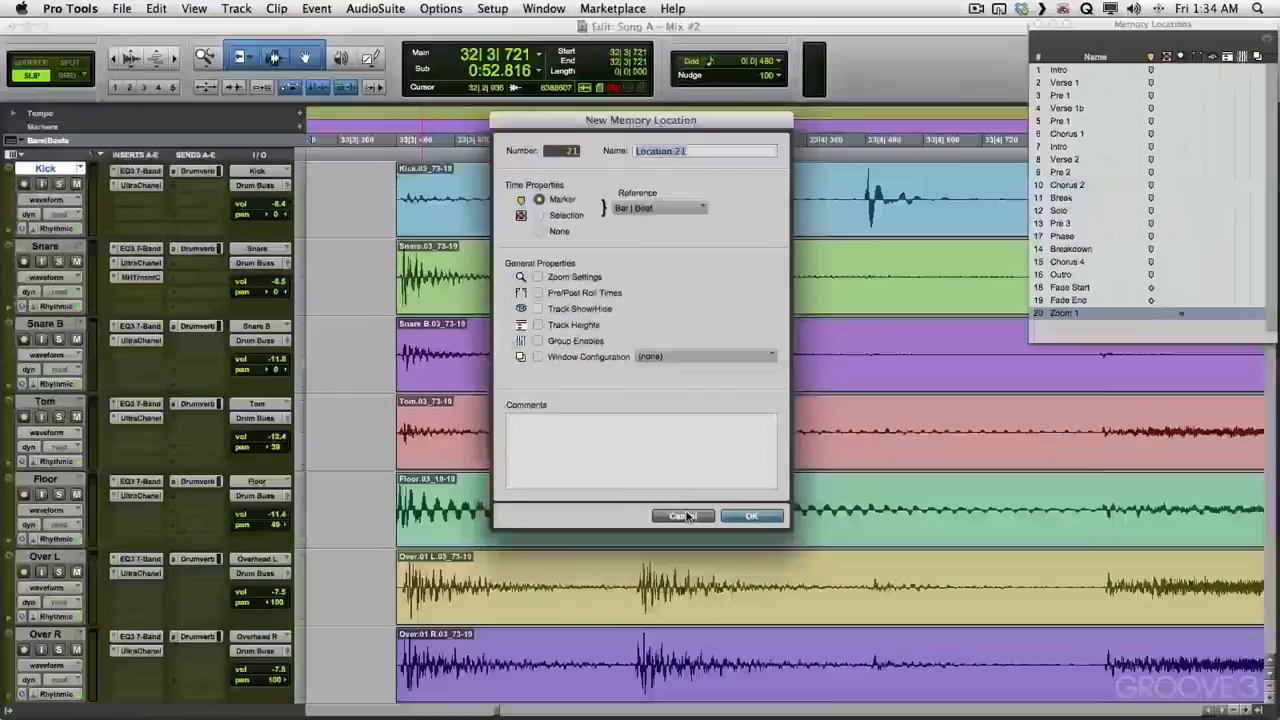
left_click(686, 516)
Delete the Zoom 1 memory location and place the cursor on the Kick track at 33|3|426, just before the clip
left_click(1063, 313, "alt")
left_click(369, 190)
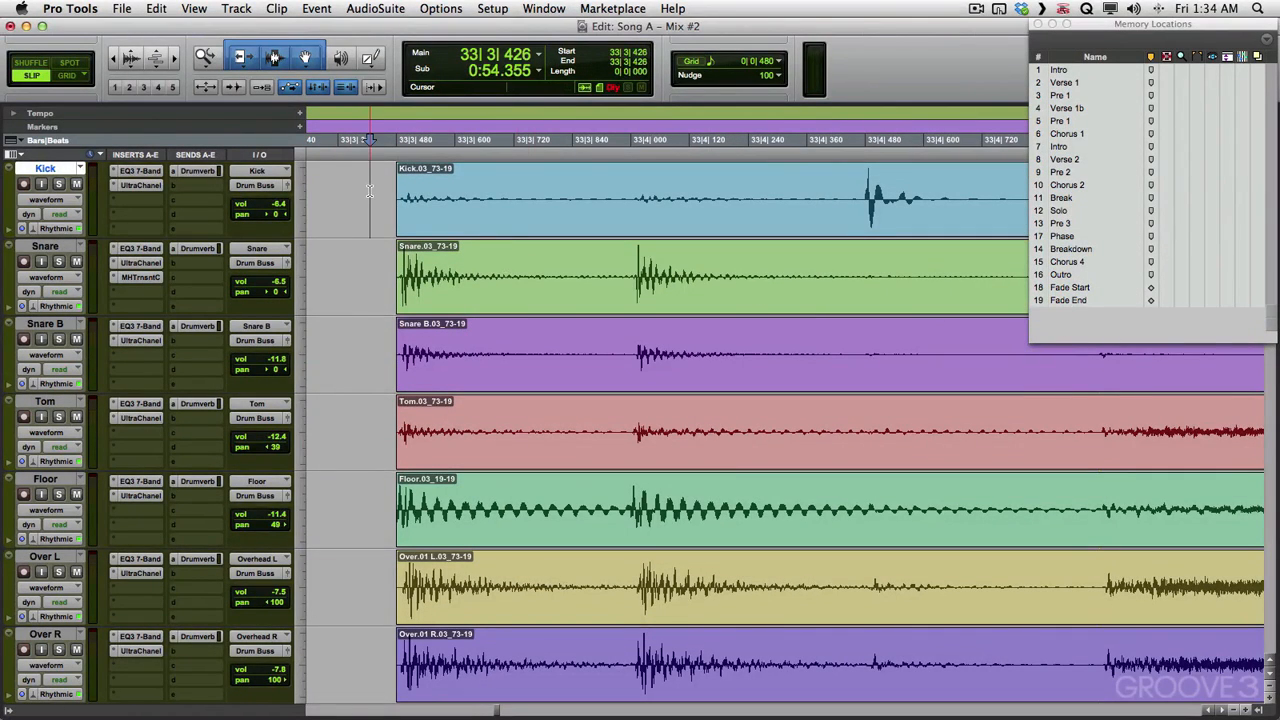